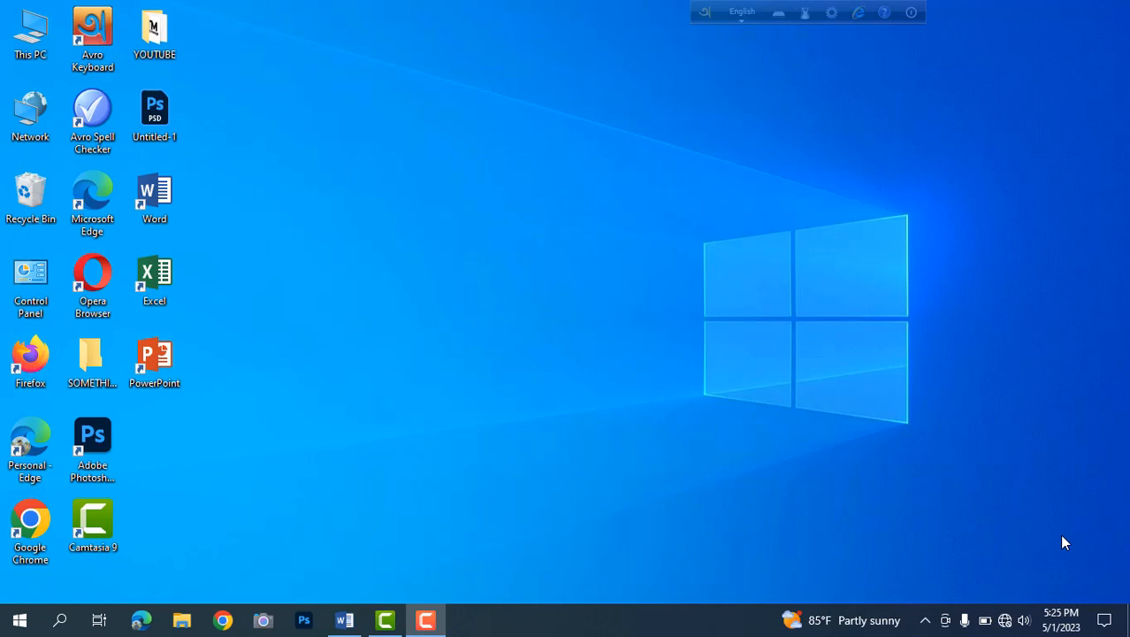
{"action": "right_click", "coordinate": [752, 264]}
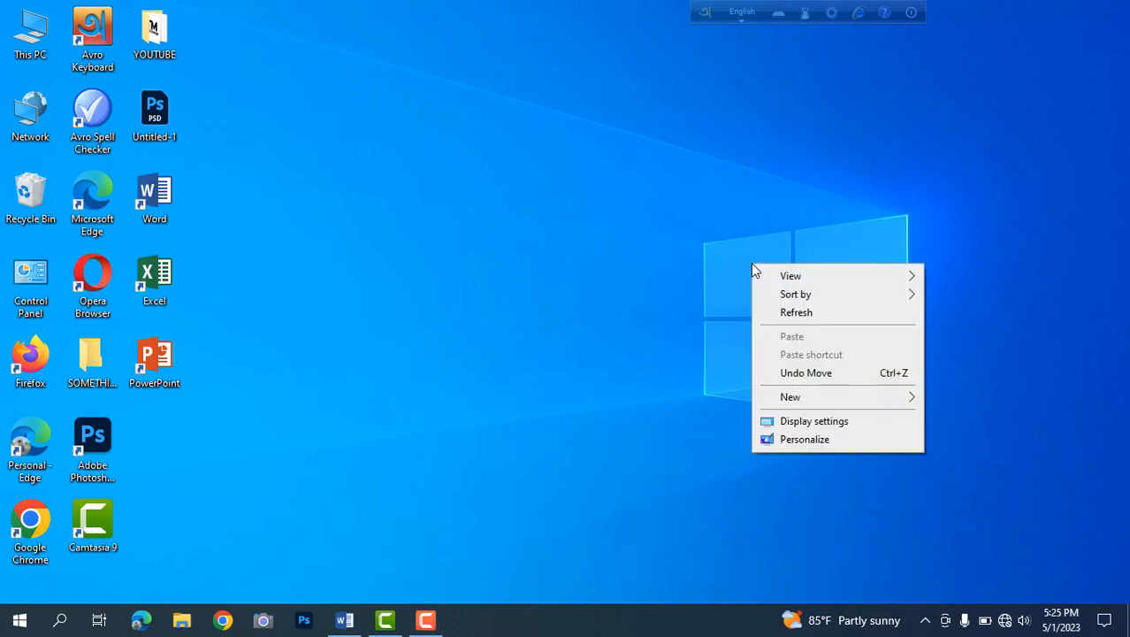
{"action": "left_click", "coordinate": [790, 314]}
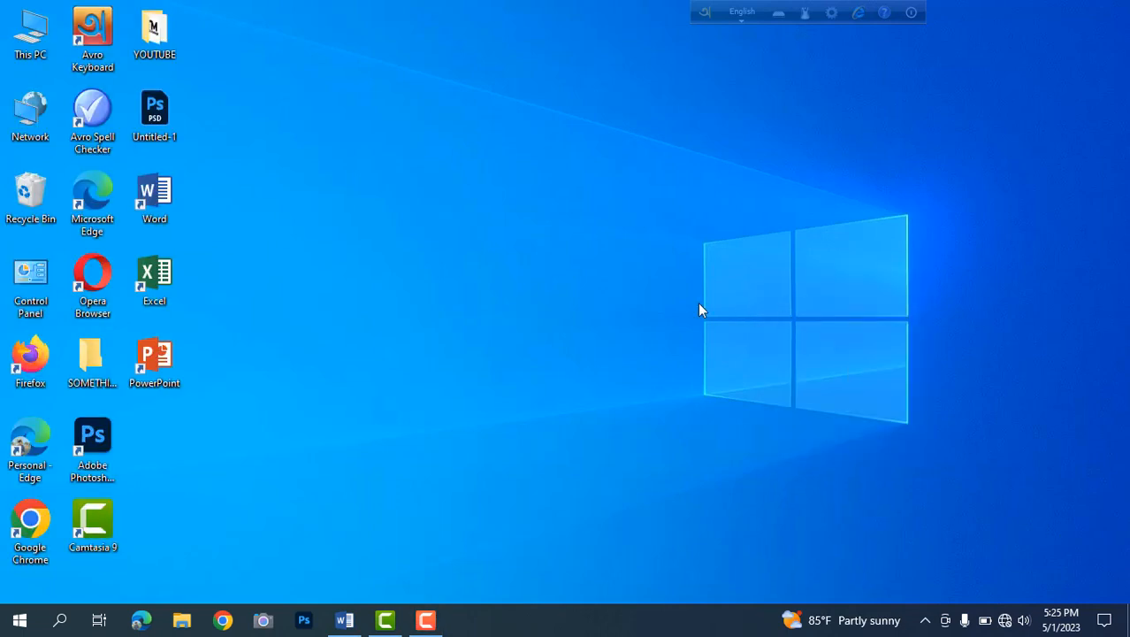
{"action": "right_click", "coordinate": [577, 261]}
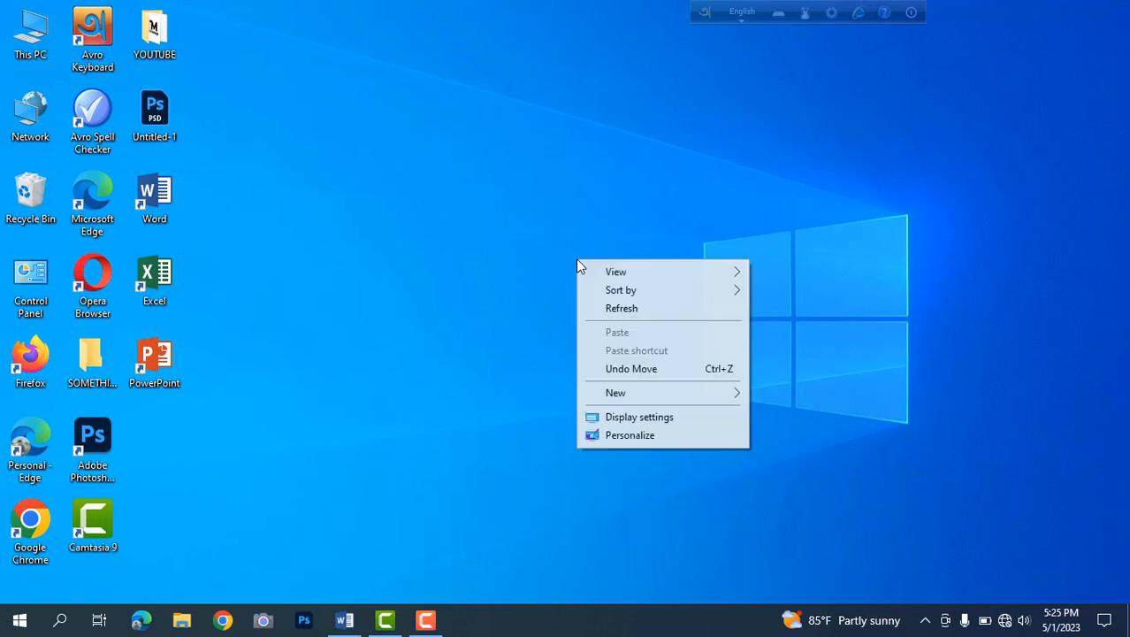
{"action": "left_click", "coordinate": [603, 305]}
{"action": "right_click", "coordinate": [483, 169]}
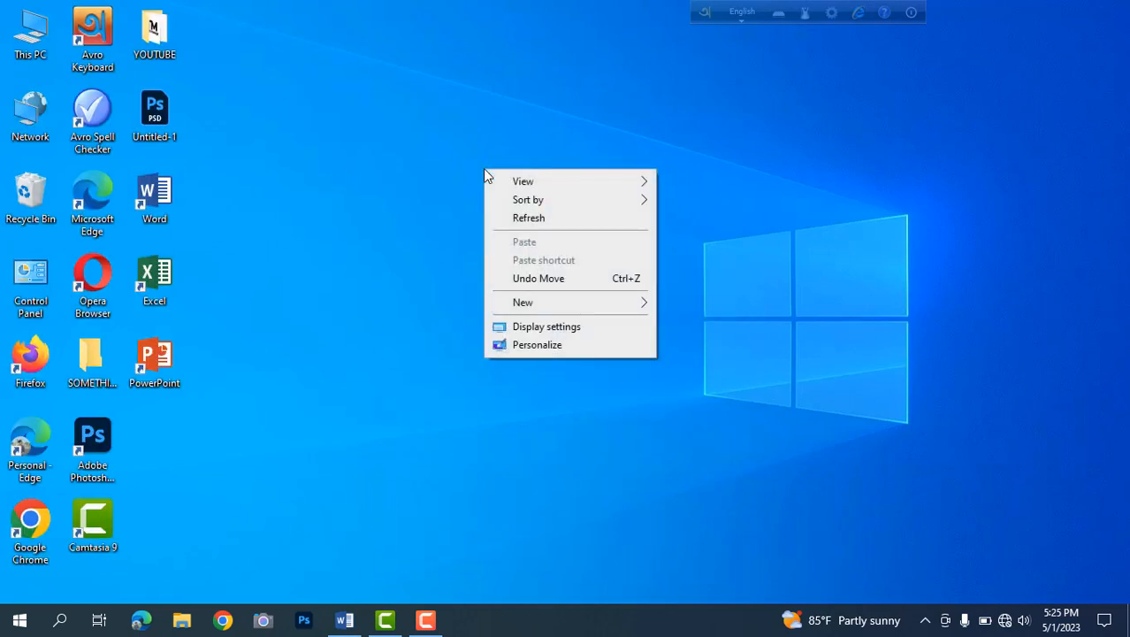
{"action": "left_click", "coordinate": [528, 219]}
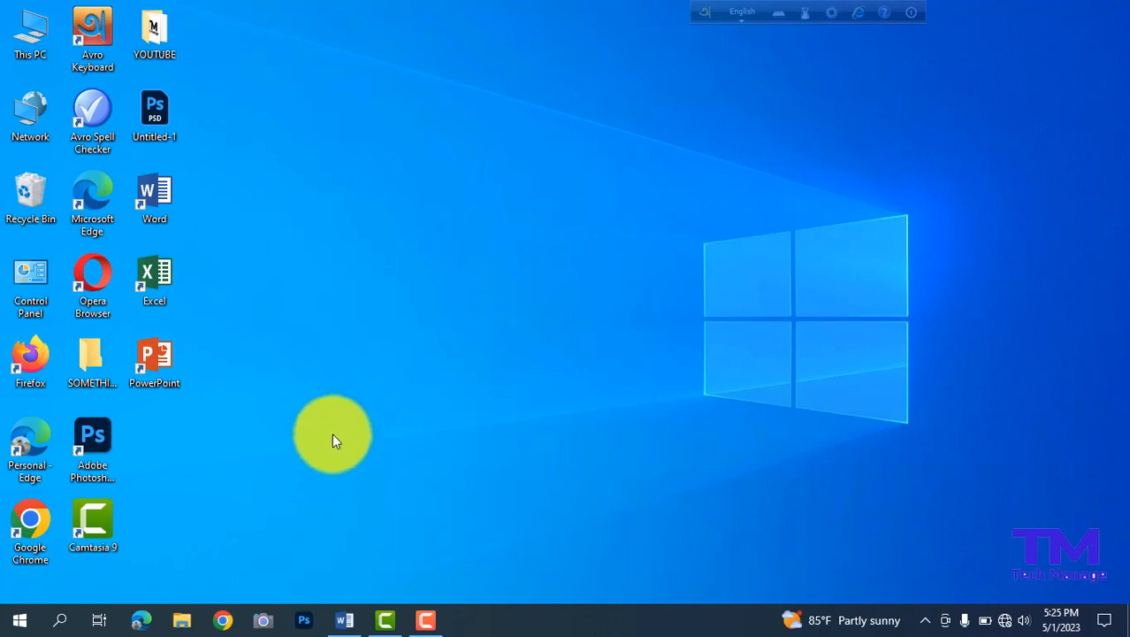
Switch to the open Word document and insert "Word" between "Office" and "2019" in the text.
{"action": "left_click", "coordinate": [343, 622]}
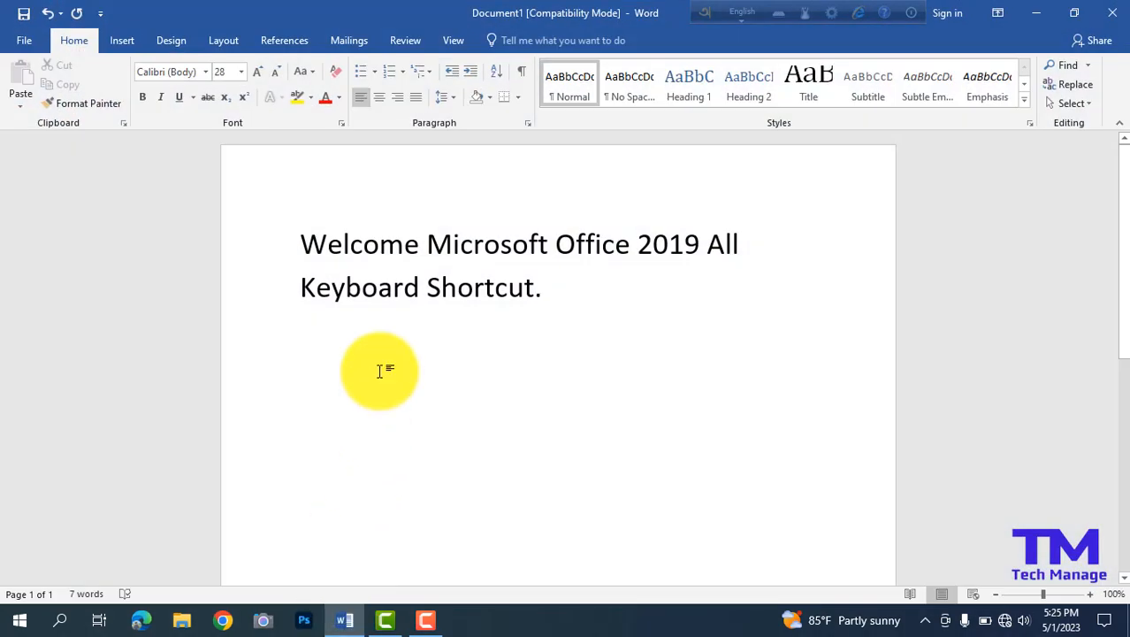
{"action": "left_click", "coordinate": [631, 245]}
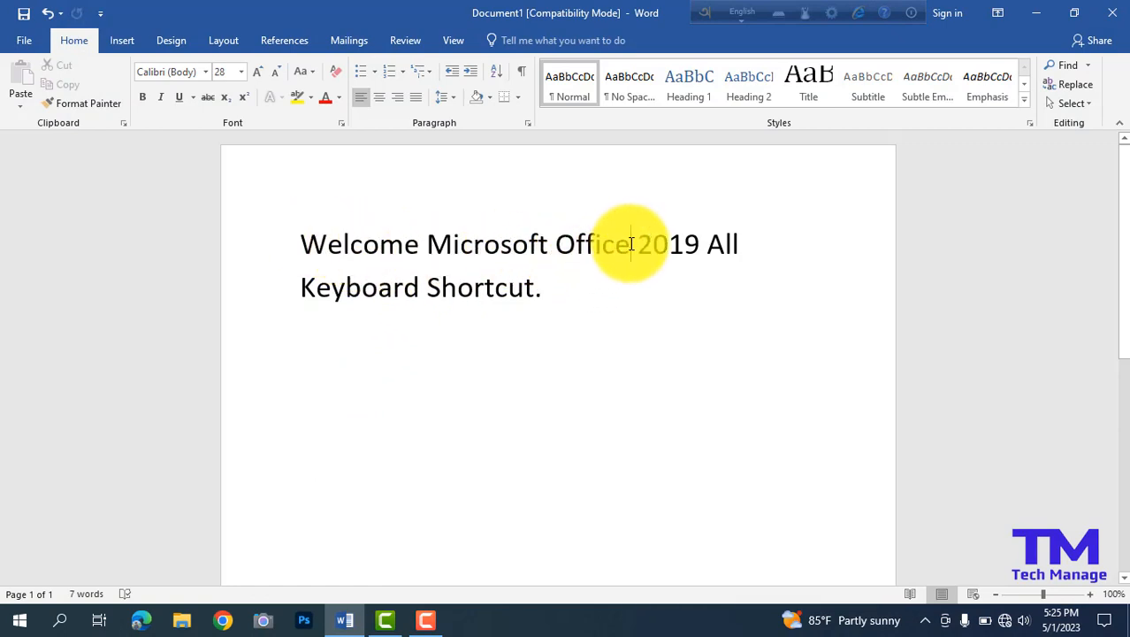
{"action": "type", "text": "Wor "}
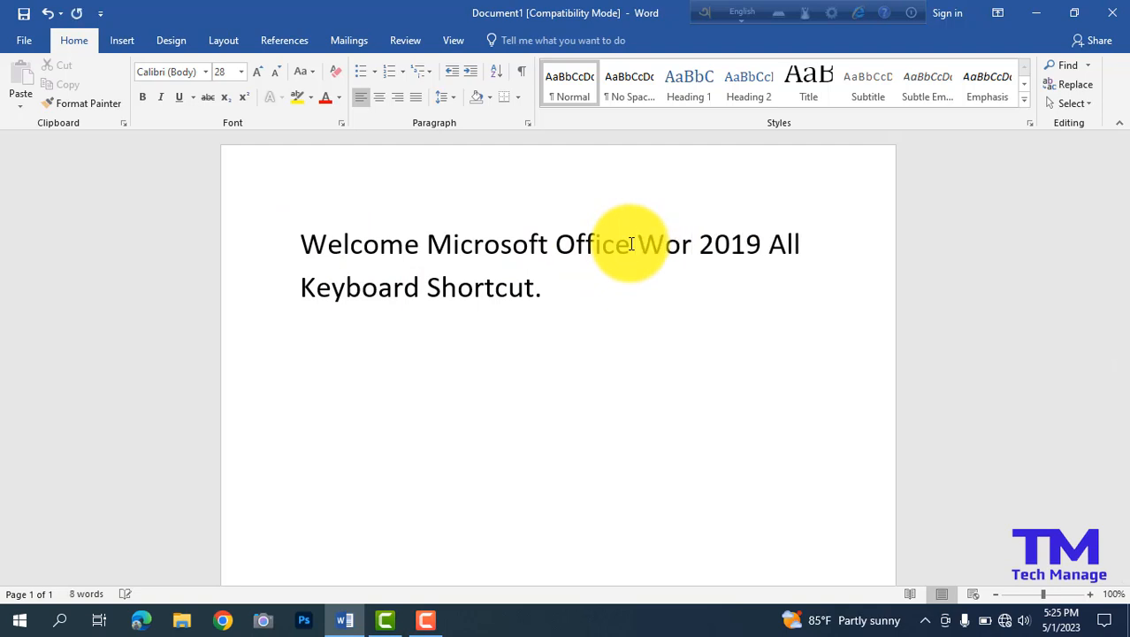
{"action": "type", "text": "d"}
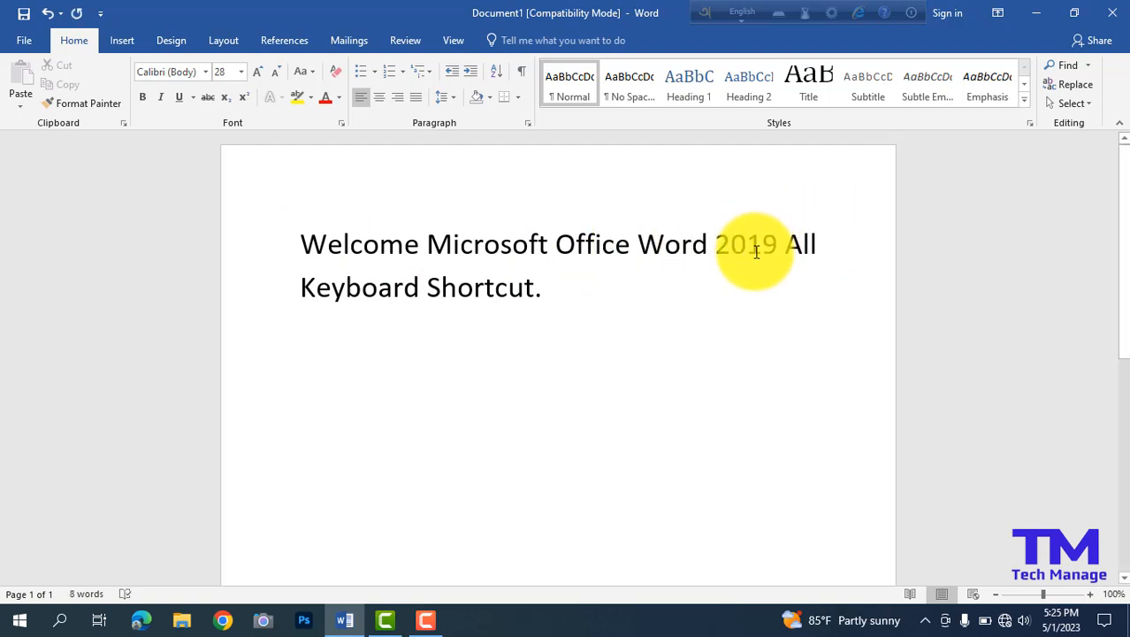
{"action": "left_click", "coordinate": [553, 301]}
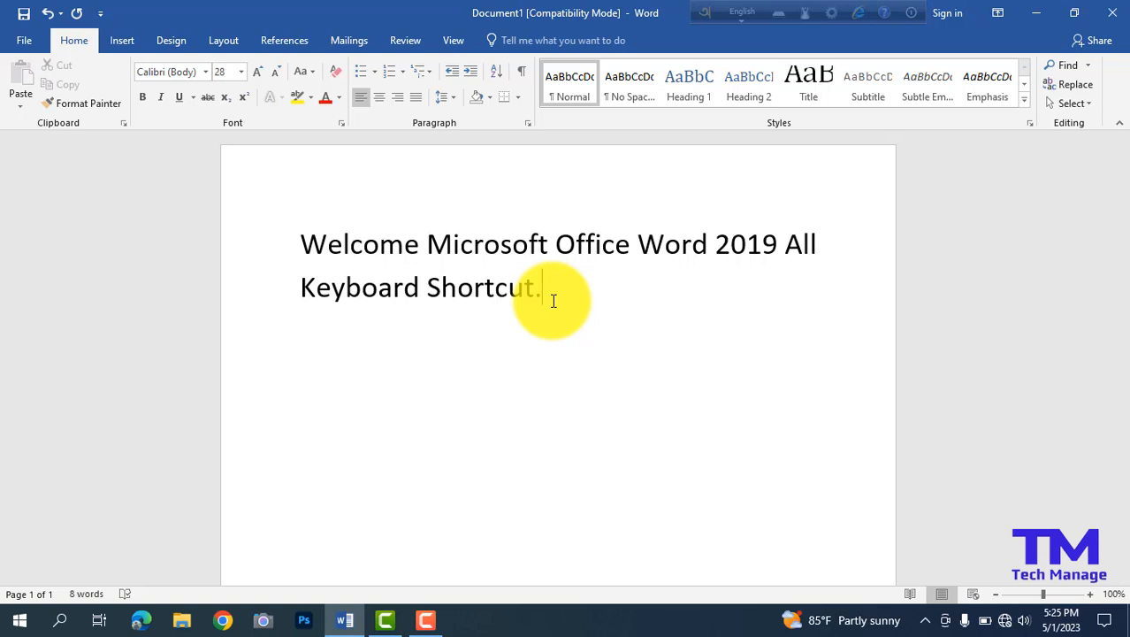
View the Save As page and the Open page, returning to the document after each.
{"action": "key", "text": "ctrl+s"}
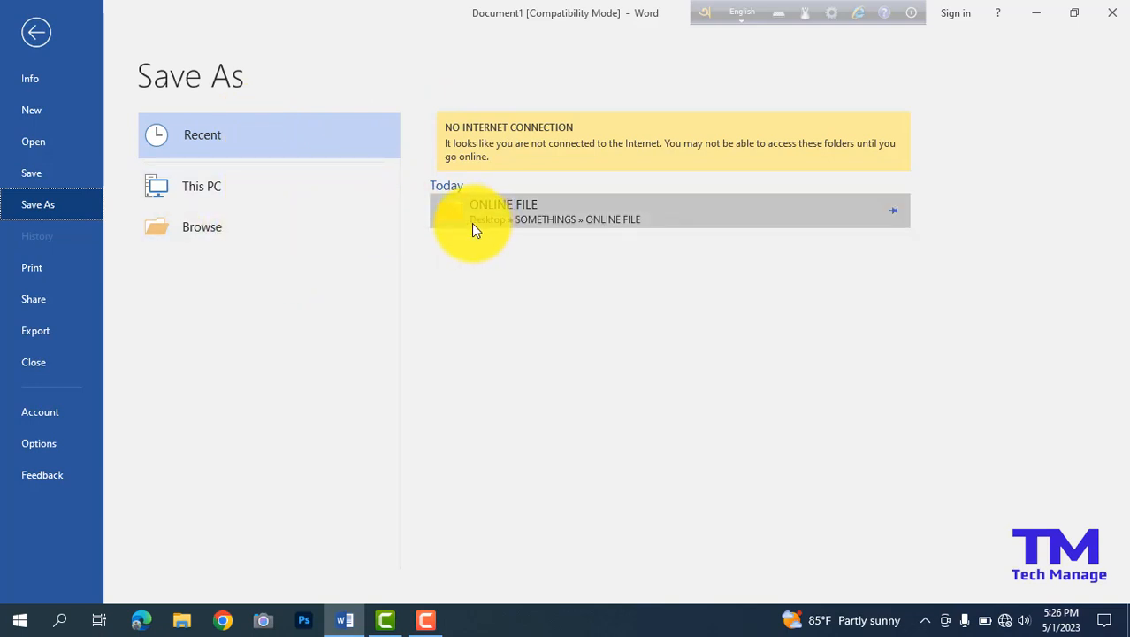
{"action": "left_click", "coordinate": [37, 34]}
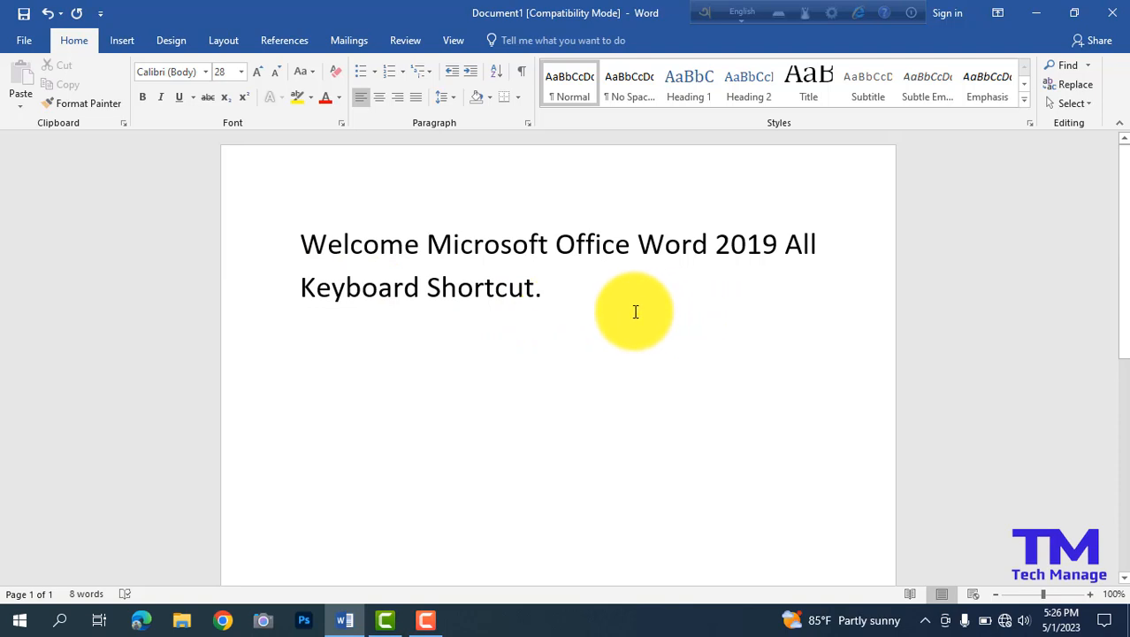
{"action": "key", "text": "ctrl+o"}
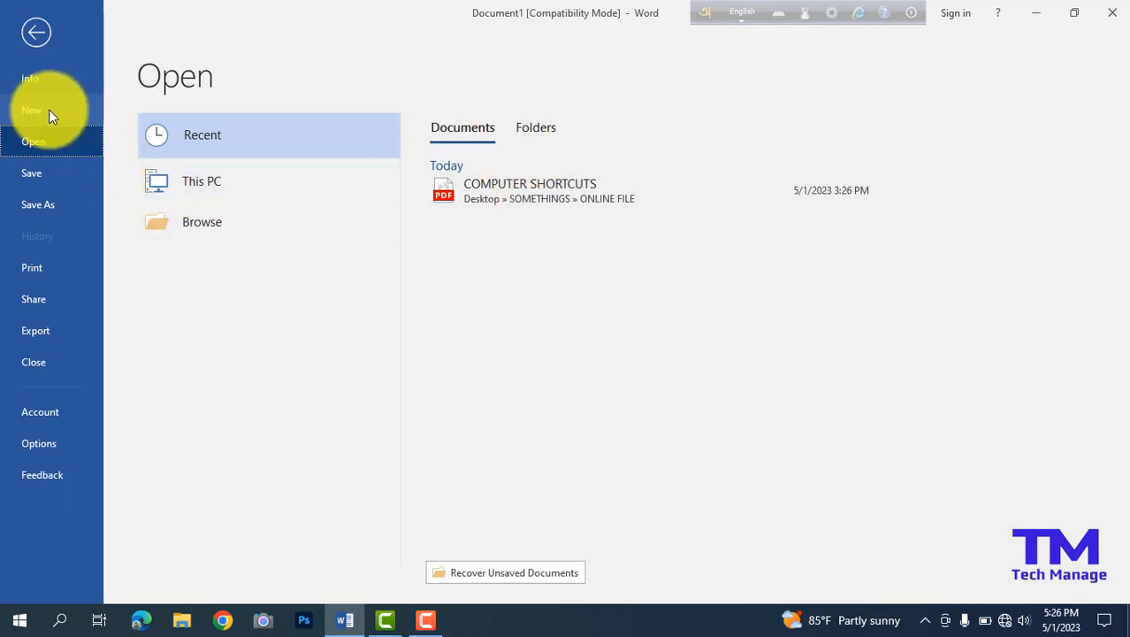
{"action": "left_click", "coordinate": [36, 35]}
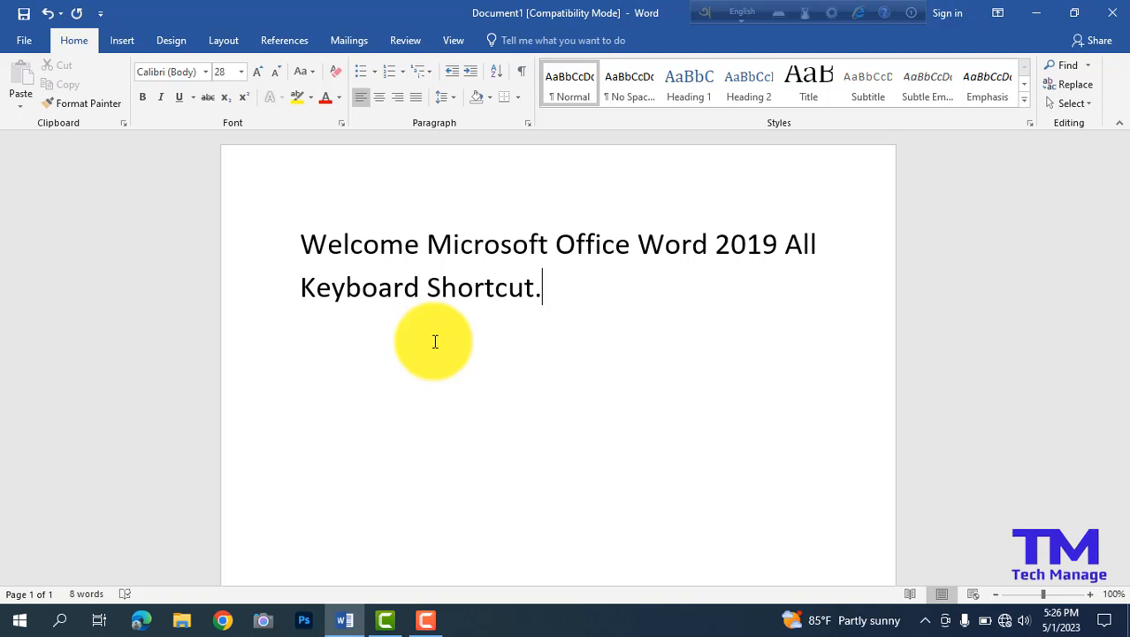
Create a new blank document and close it again, returning to Document1.
{"action": "key", "text": "ctrl+n"}
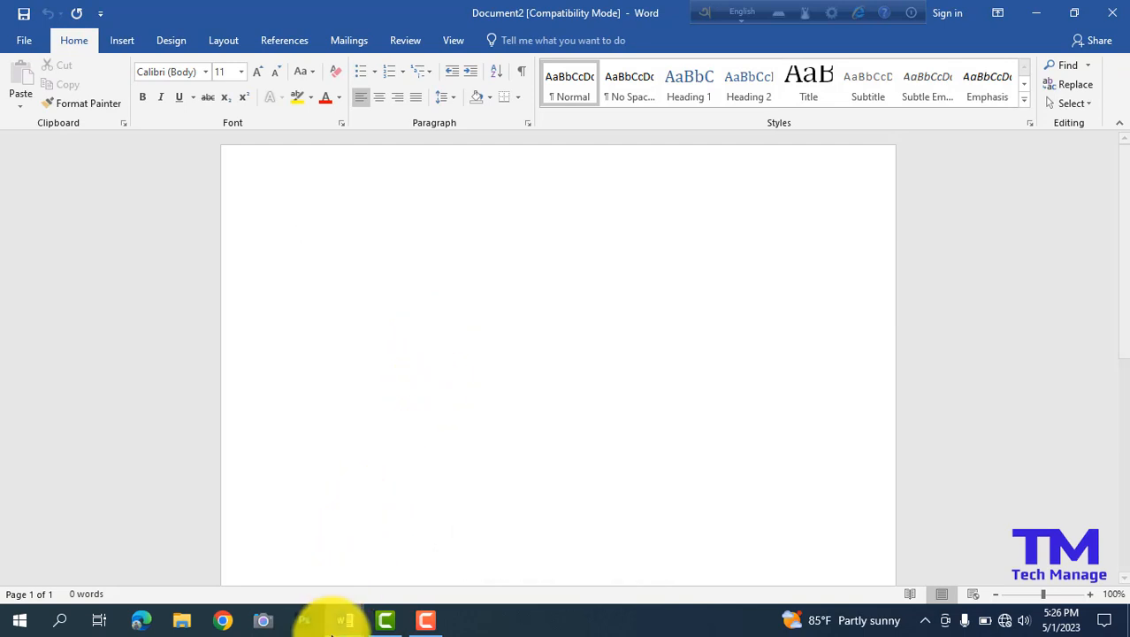
{"action": "left_click", "coordinate": [338, 626]}
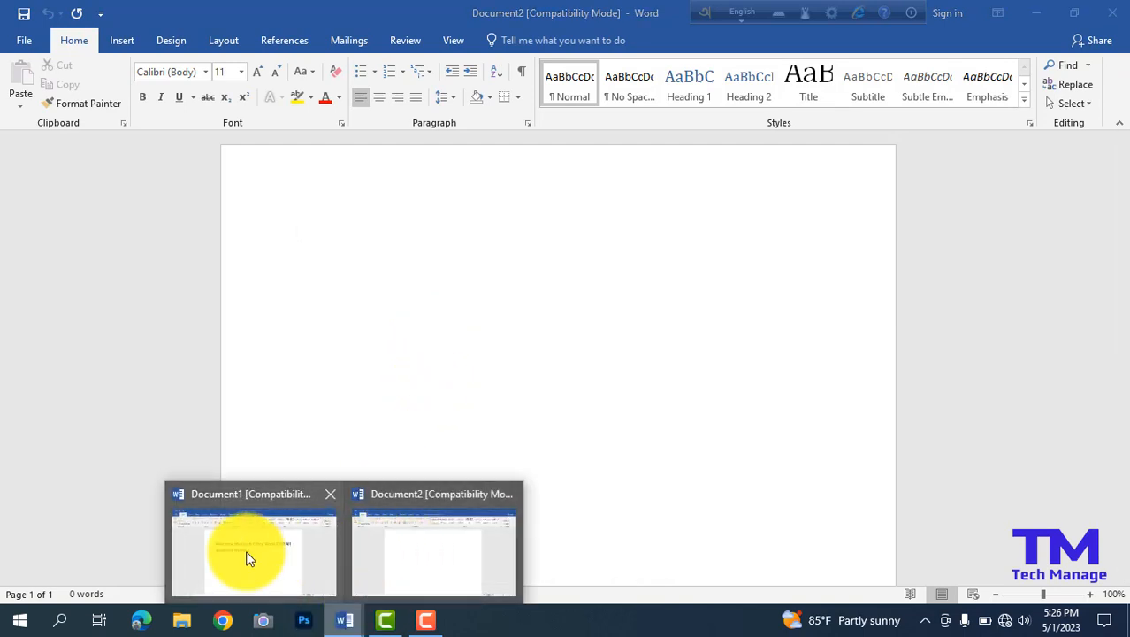
{"action": "left_click", "coordinate": [425, 552]}
{"action": "left_click", "coordinate": [346, 615]}
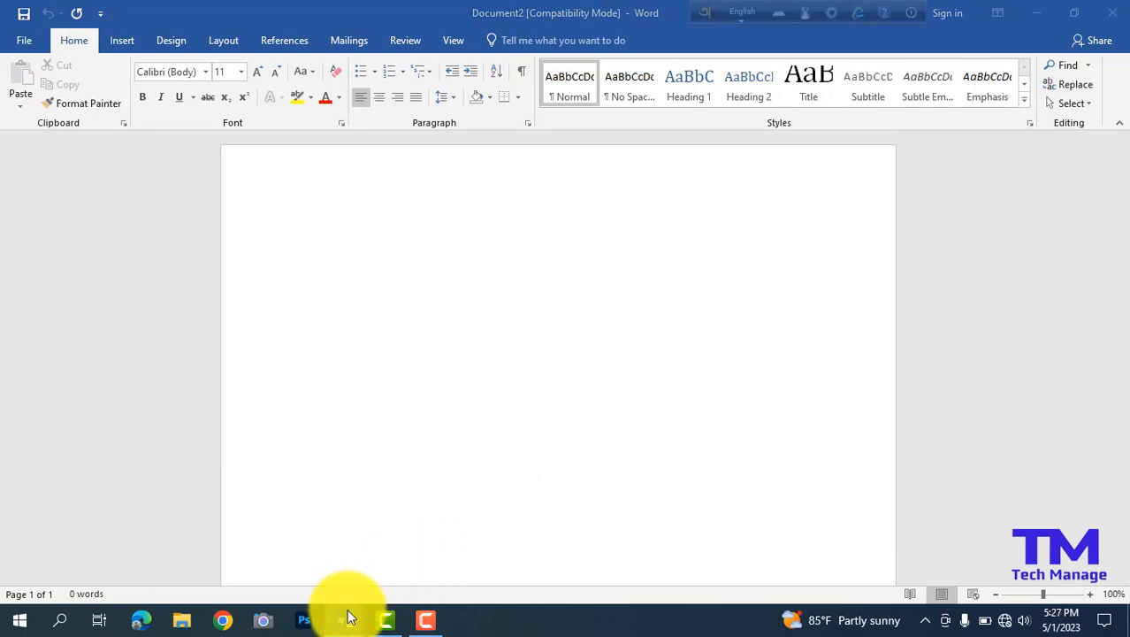
{"action": "left_click", "coordinate": [515, 493]}
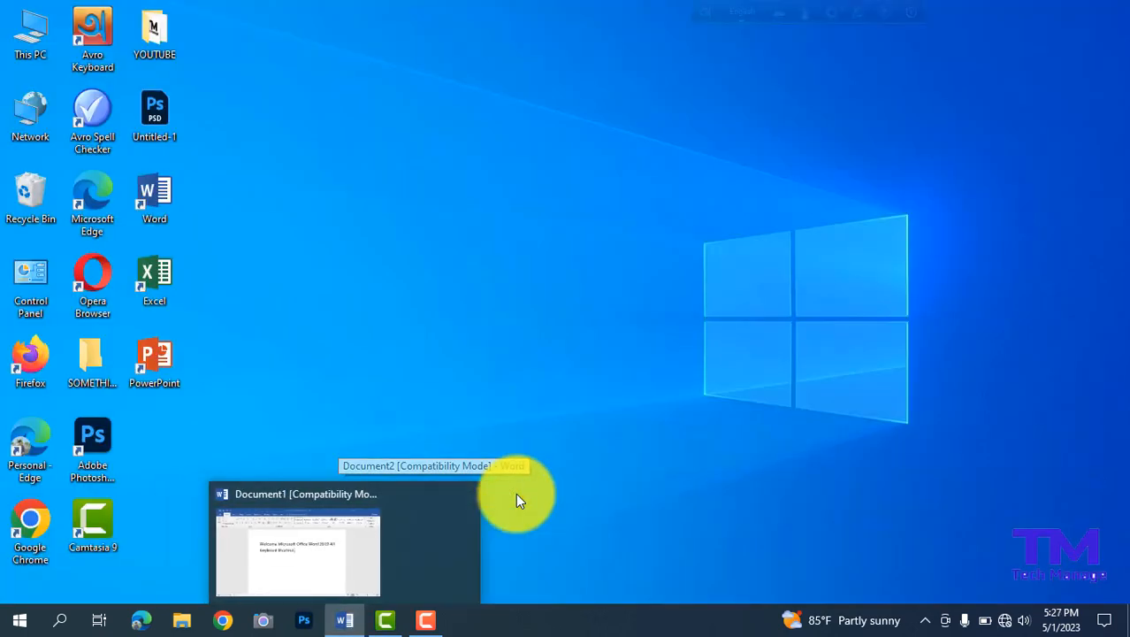
{"action": "left_click", "coordinate": [382, 552]}
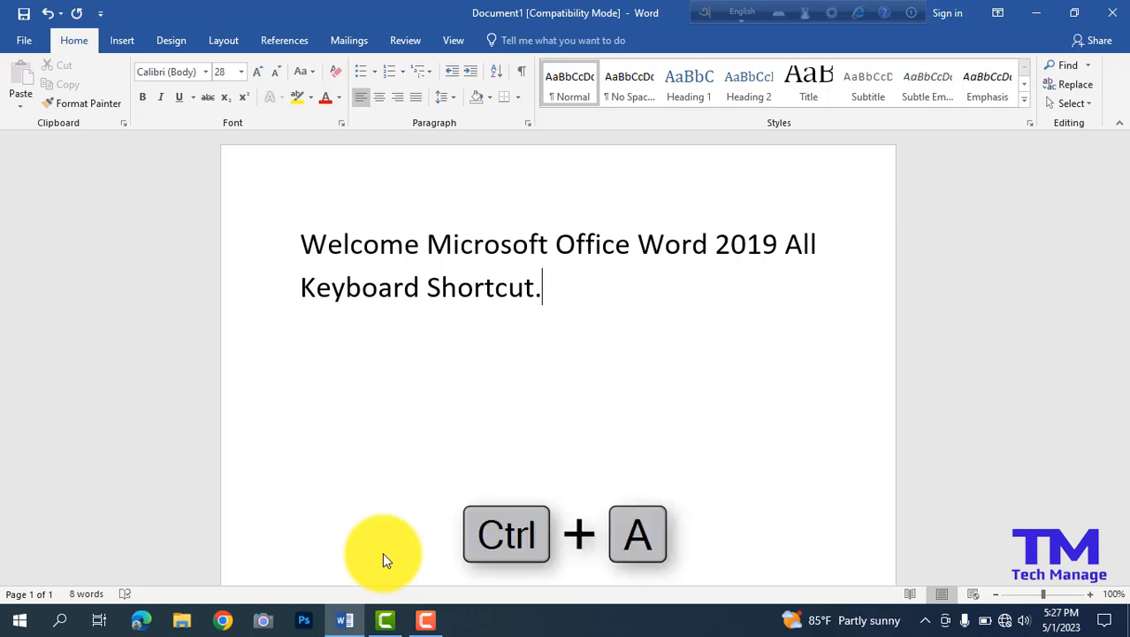
Select all the text in the document, and clear the selection again.
{"action": "key", "text": "ctrl+a"}
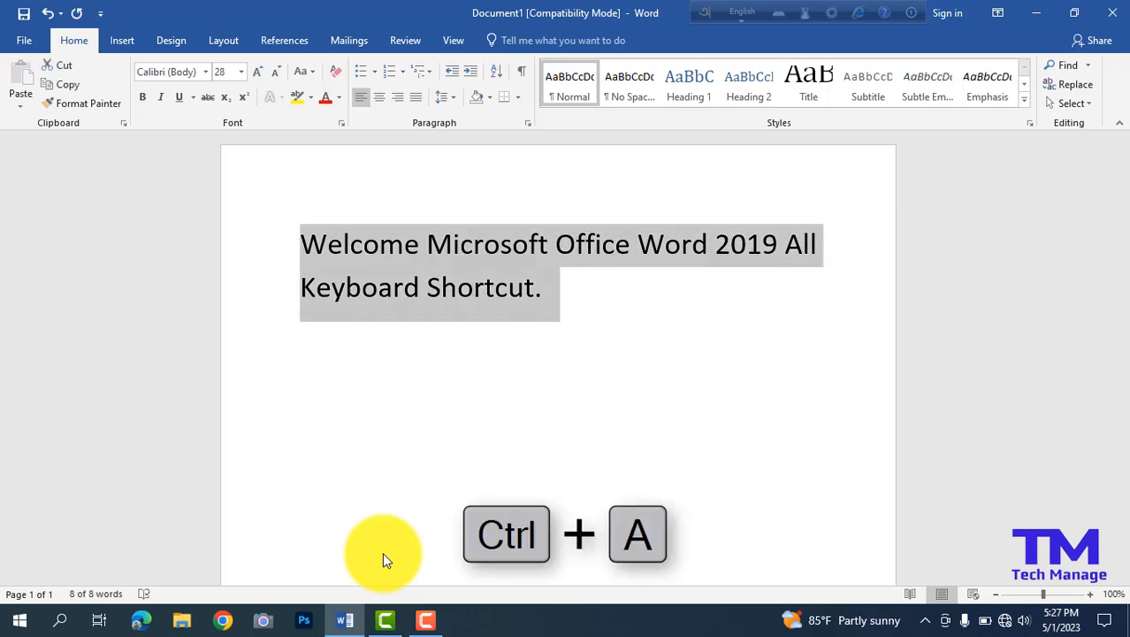
{"action": "left_click", "coordinate": [583, 300]}
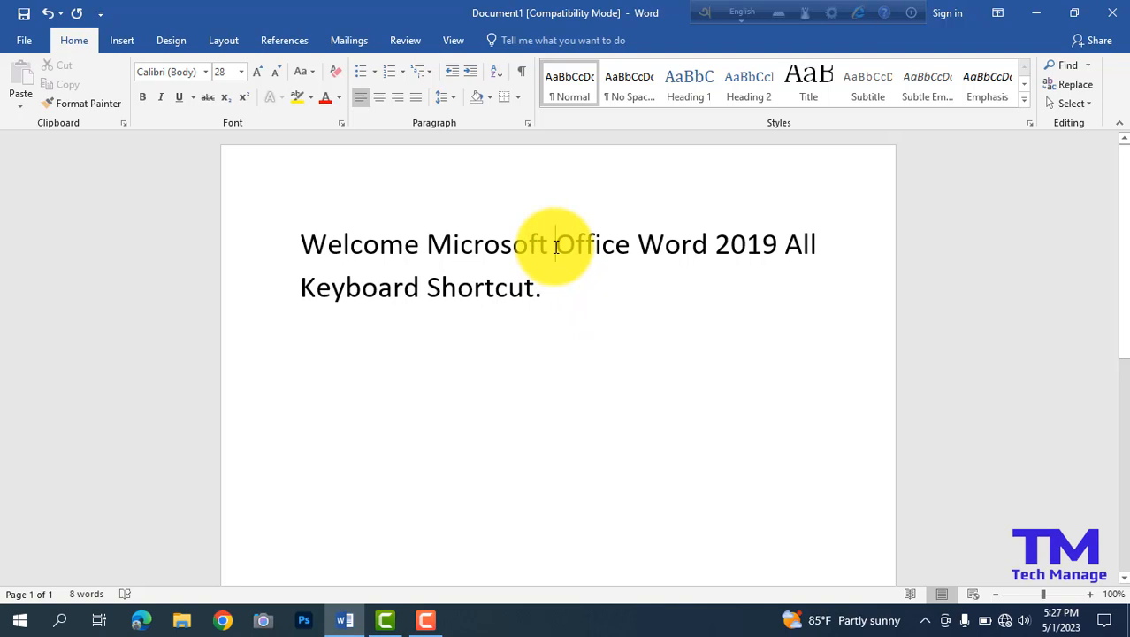
{"action": "double_click", "coordinate": [610, 253]}
{"action": "left_click", "coordinate": [622, 254]}
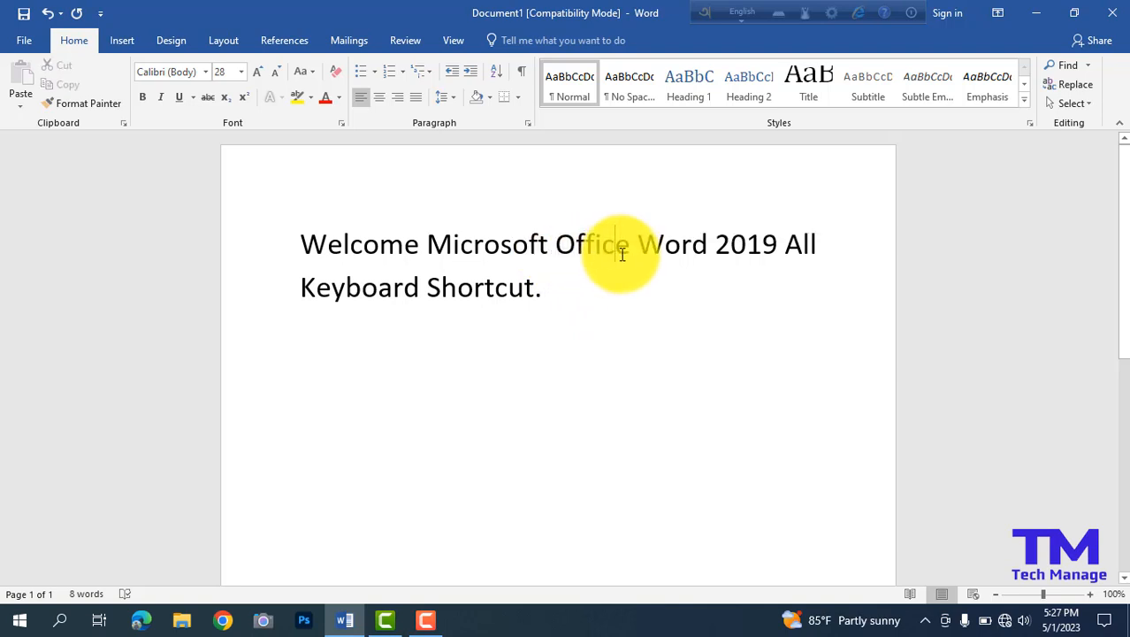
Select the word "Office" character by character from its beginning to the following space, and clear the selection.
{"action": "left_click", "coordinate": [558, 238]}
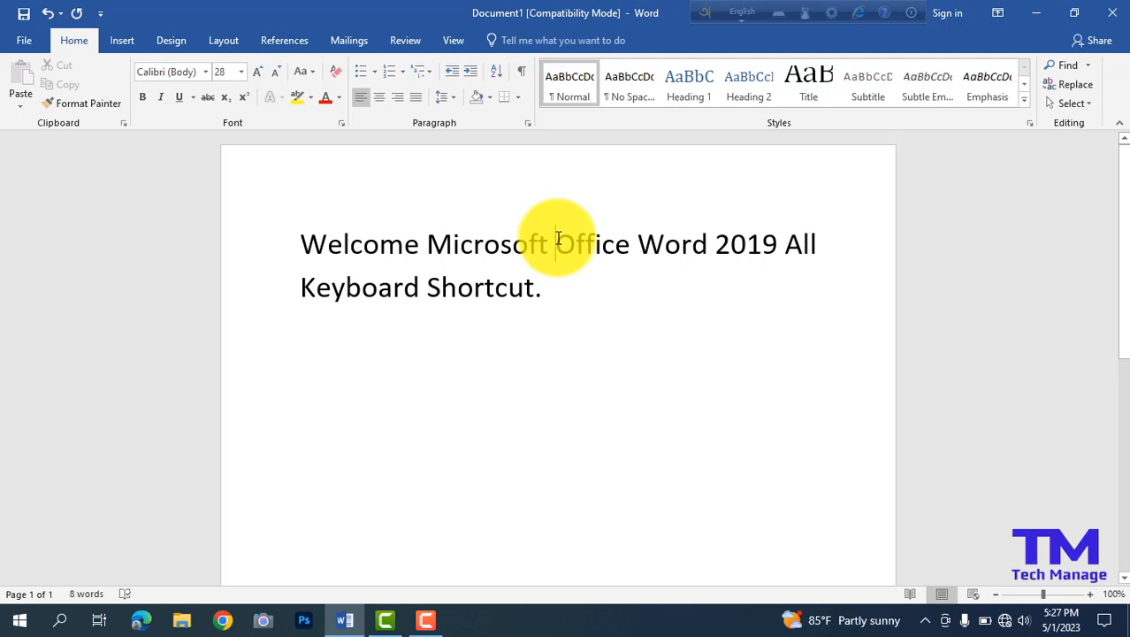
{"action": "key", "text": "shift+Right"}
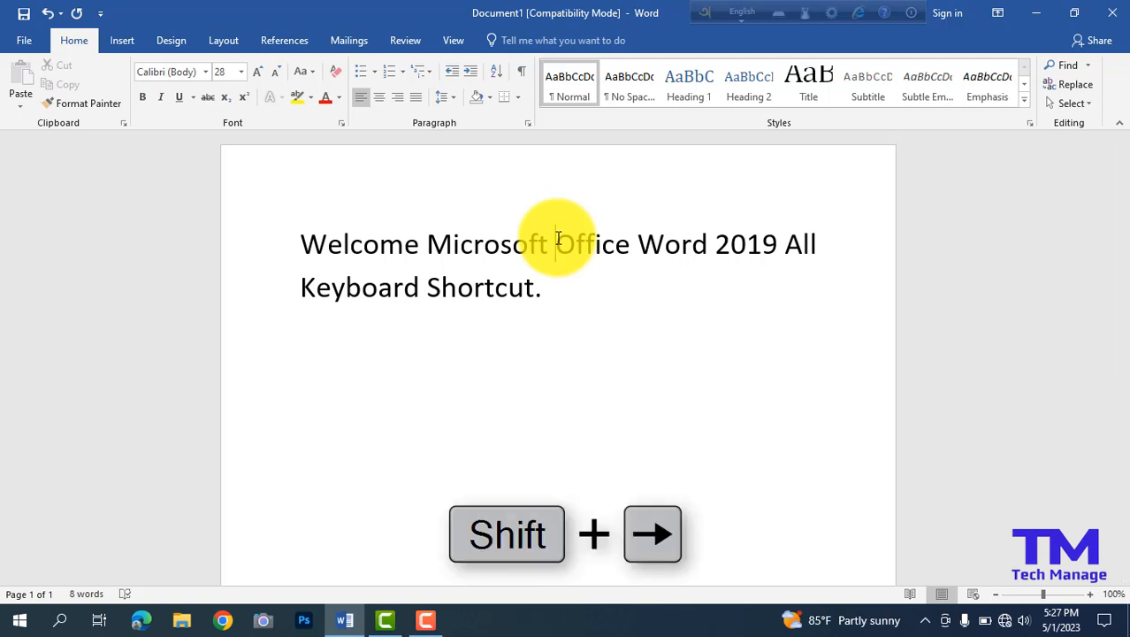
{"action": "key", "text": "shift+Right"}
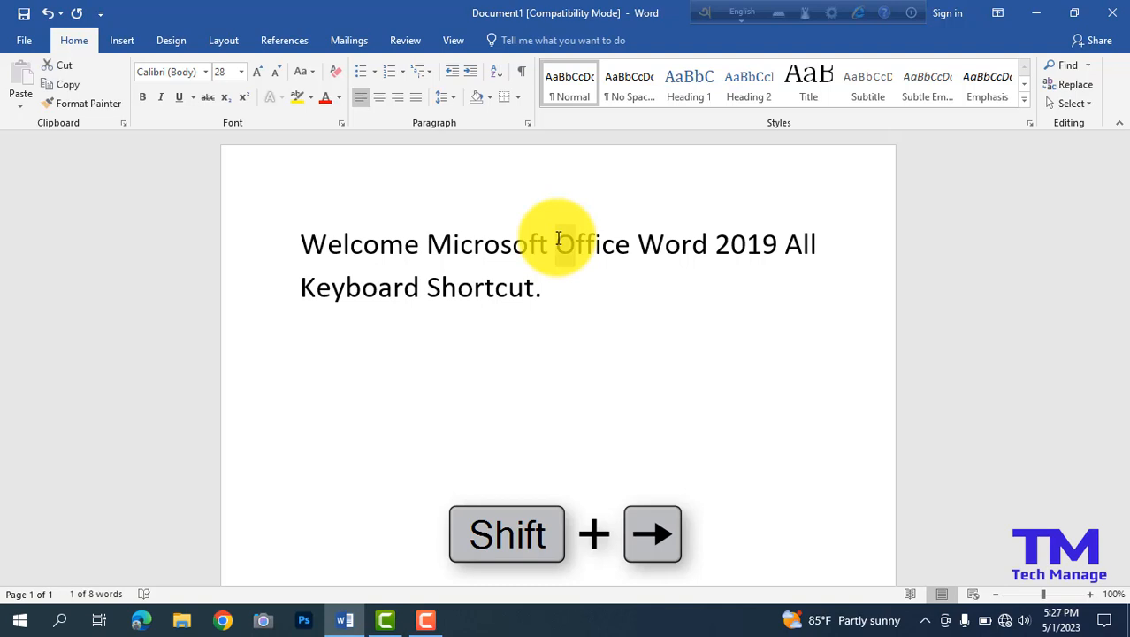
{"action": "key", "text": "shift+Right"}
{"action": "key", "text": "shift+Right"}
{"action": "key", "text": "shift+Right"}
{"action": "key", "text": "shift+Right"}
{"action": "key", "text": "shift+Right"}
{"action": "key", "text": "shift+Right"}
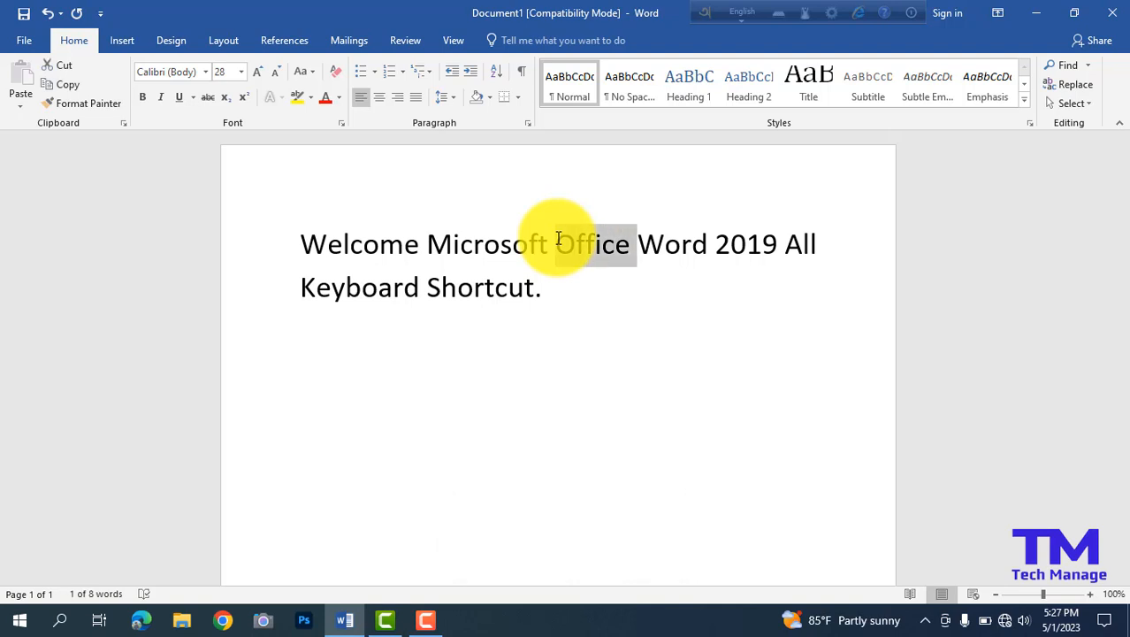
{"action": "left_click", "coordinate": [568, 246]}
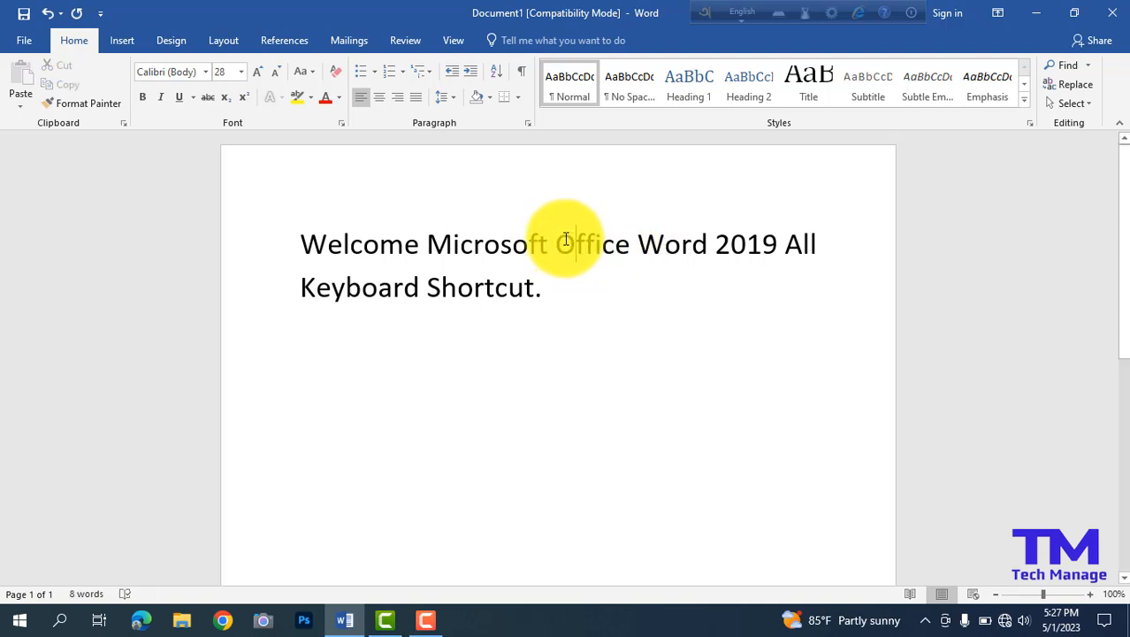
{"action": "left_click", "coordinate": [558, 243]}
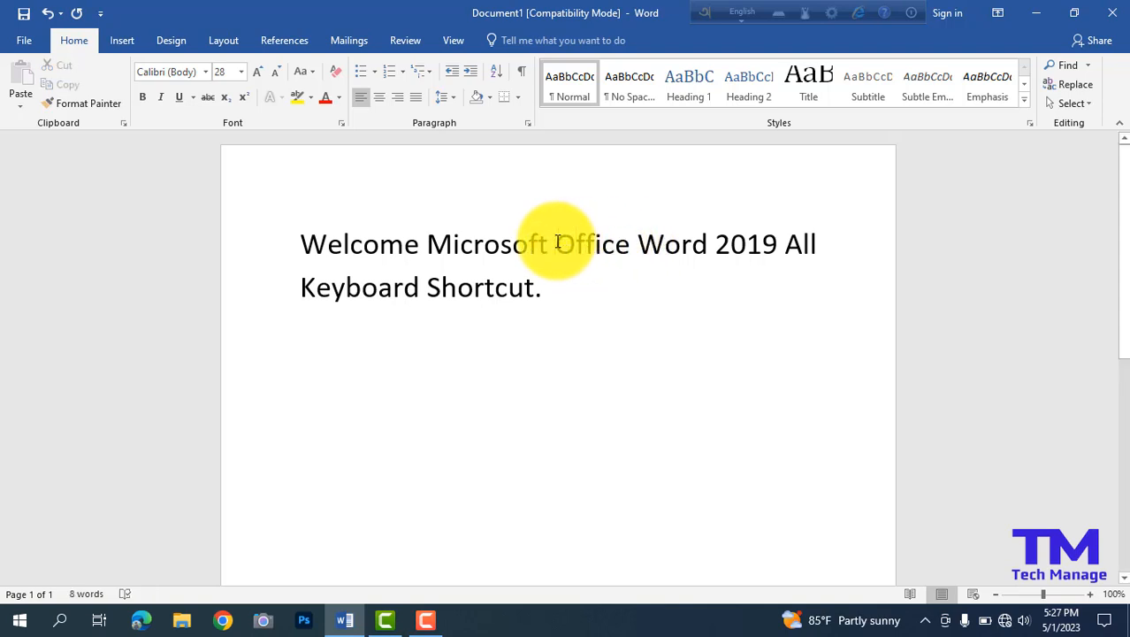
Select the word "Office" backwards from its end to the preceding space, and clear the selection.
{"action": "left_click", "coordinate": [632, 248]}
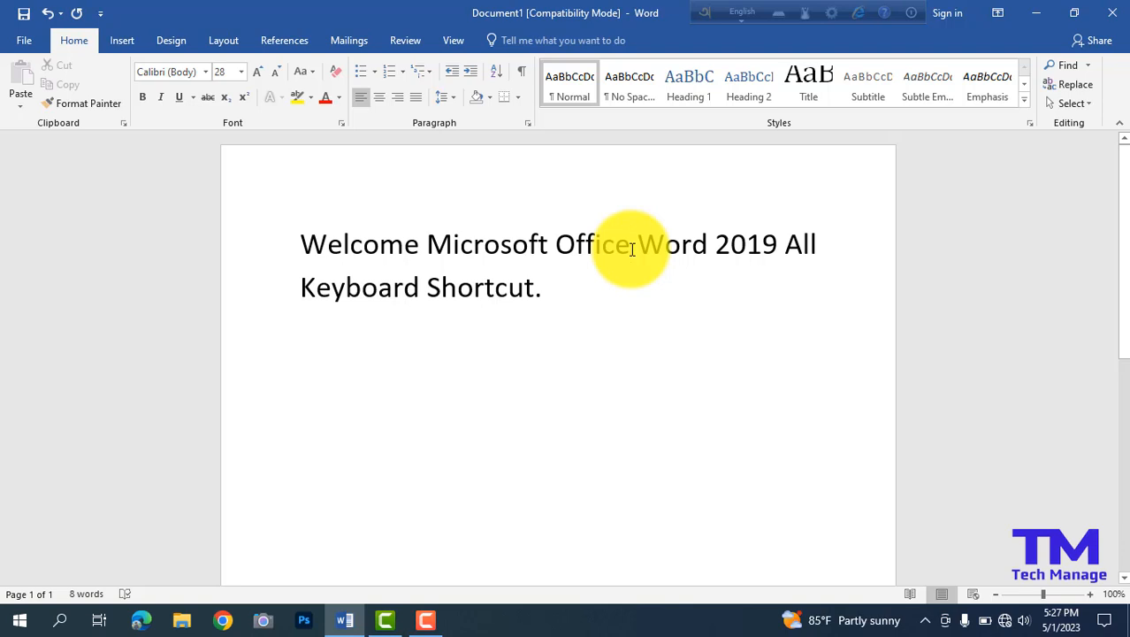
{"action": "key", "text": "shift+Left"}
{"action": "key", "text": "shift+Left"}
{"action": "key", "text": "shift+Left"}
{"action": "key", "text": "shift+Left"}
{"action": "key", "text": "shift+Left"}
{"action": "key", "text": "shift+Left"}
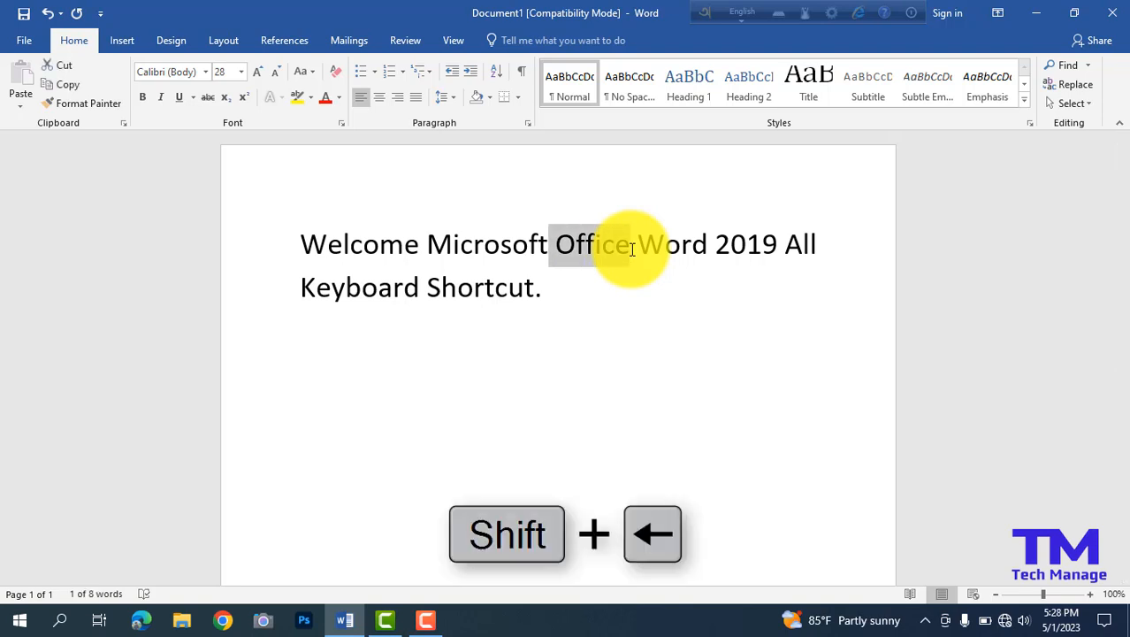
{"action": "left_click", "coordinate": [632, 249]}
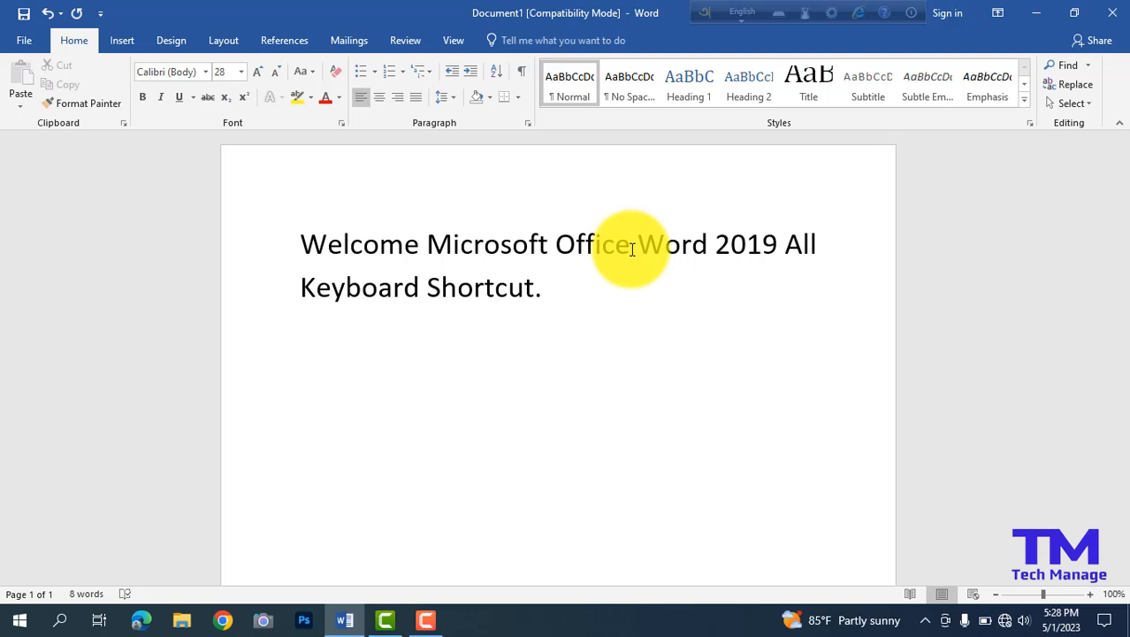
Select all the document text and enlarge its font size in one-point increments to 41.
{"action": "left_click", "coordinate": [306, 242]}
{"action": "key", "text": "ctrl+a"}
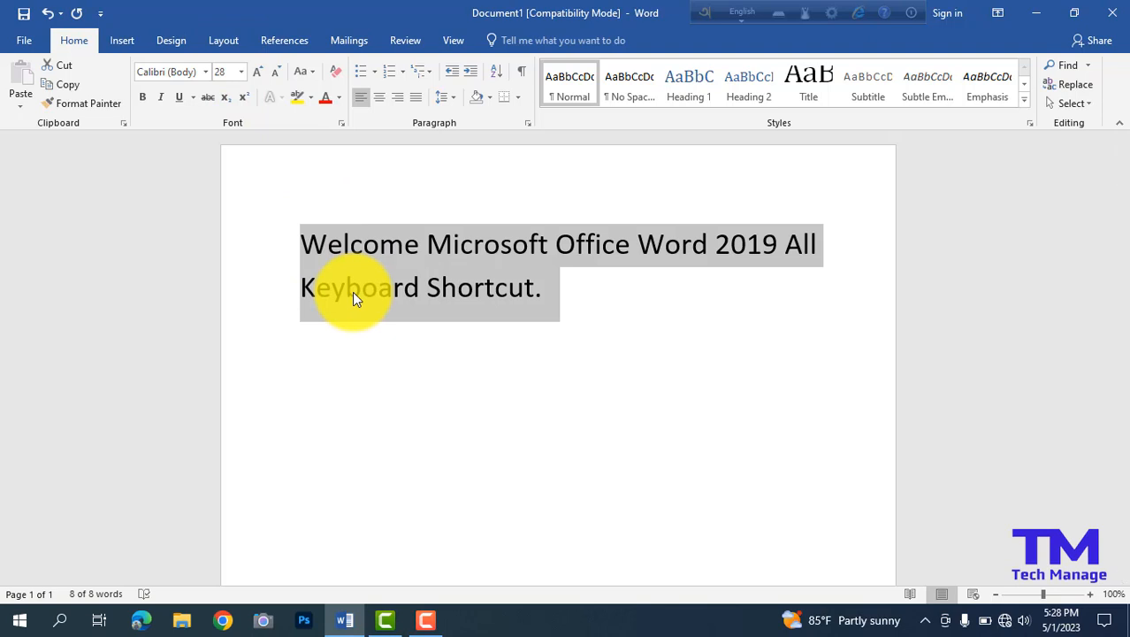
{"action": "key", "text": "ctrl+bracketright"}
{"action": "key", "text": "ctrl+]"}
{"action": "key", "text": "ctrl+]"}
{"action": "key", "text": "ctrl+]"}
{"action": "key", "text": "ctrl+]"}
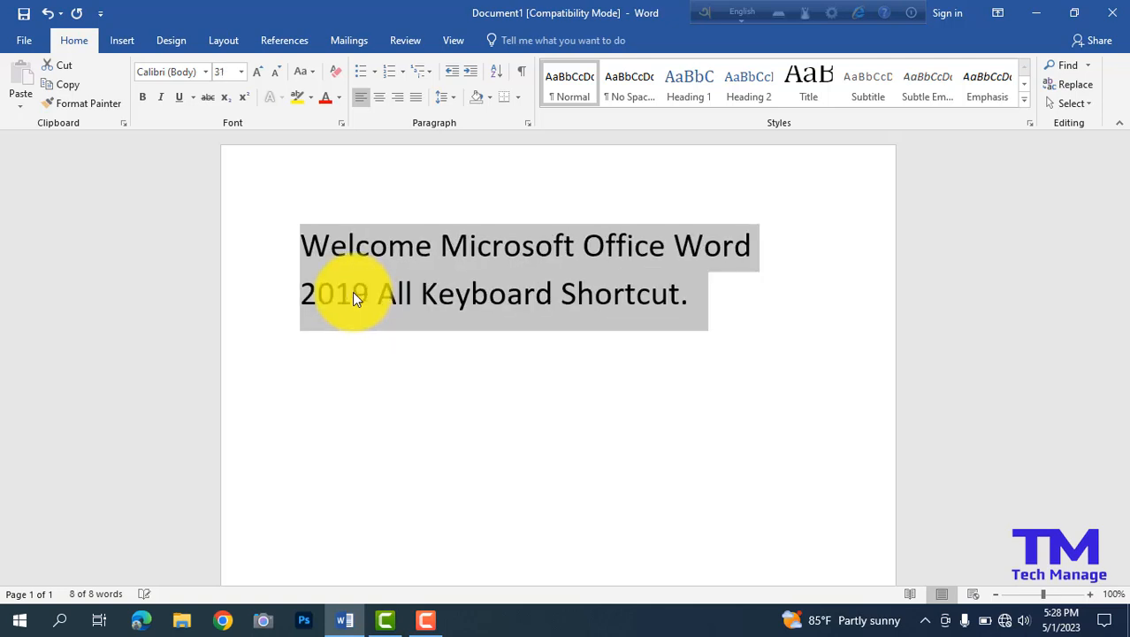
{"action": "key", "text": "ctrl+]"}
{"action": "key", "text": "ctrl+]"}
{"action": "key", "text": "ctrl+]"}
{"action": "key", "text": "ctrl+]"}
{"action": "key", "text": "ctrl+]"}
{"action": "key", "text": "ctrl+]"}
{"action": "key", "text": "ctrl+]"}
{"action": "key", "text": "ctrl+]"}
{"action": "key", "text": "ctrl+]"}
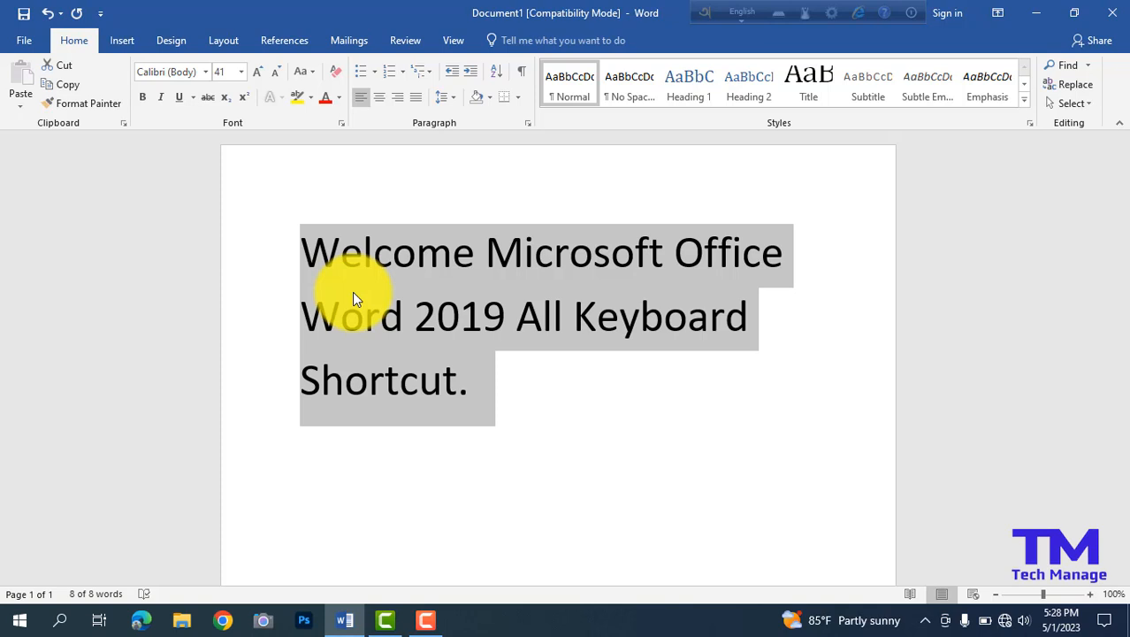
Reduce the selected text's font size in one-point decrements to 24.
{"action": "key", "text": "ctrl+["}
{"action": "key", "text": "ctrl+["}
{"action": "key", "text": "ctrl+["}
{"action": "key", "text": "ctrl+["}
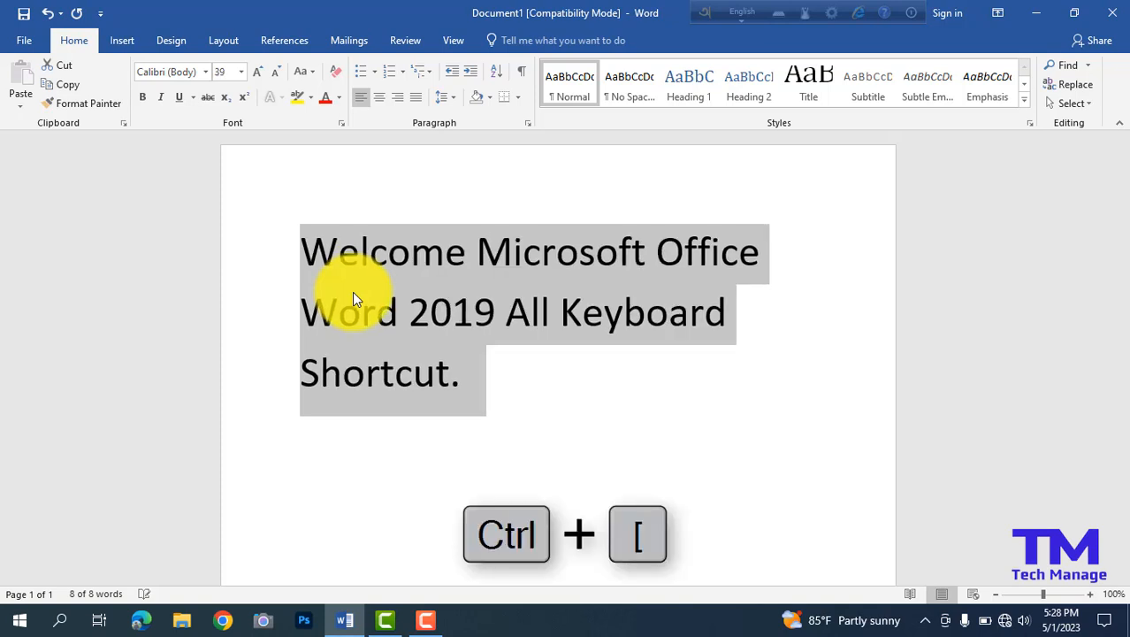
{"action": "key", "text": "ctrl+["}
{"action": "key", "text": "ctrl+["}
{"action": "key", "text": "ctrl+["}
{"action": "key", "text": "ctrl+["}
{"action": "key", "text": "ctrl+["}
{"action": "key", "text": "ctrl+["}
{"action": "key", "text": "ctrl+["}
{"action": "key", "text": "ctrl+["}
{"action": "key", "text": "ctrl+["}
{"action": "key", "text": "ctrl+["}
{"action": "key", "text": "ctrl+["}
{"action": "key", "text": "ctrl+["}
{"action": "key", "text": "ctrl+["}
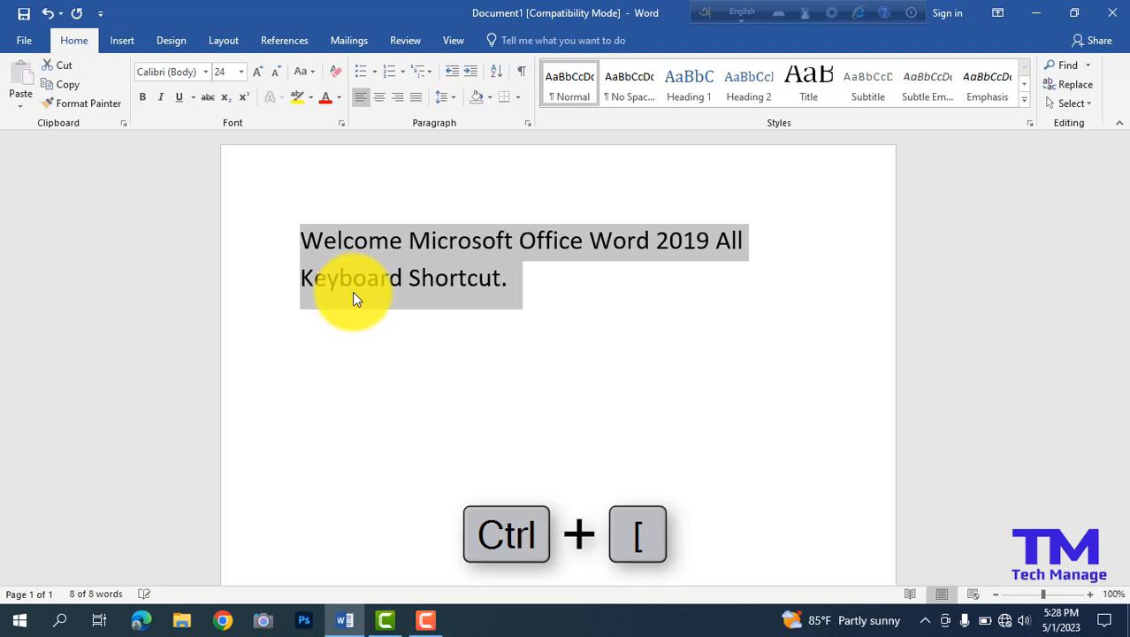
Raise the selected text's font size in one-point increments to 26, and clear the selection.
{"action": "key", "text": "ctrl+]"}
{"action": "key", "text": "ctrl+]"}
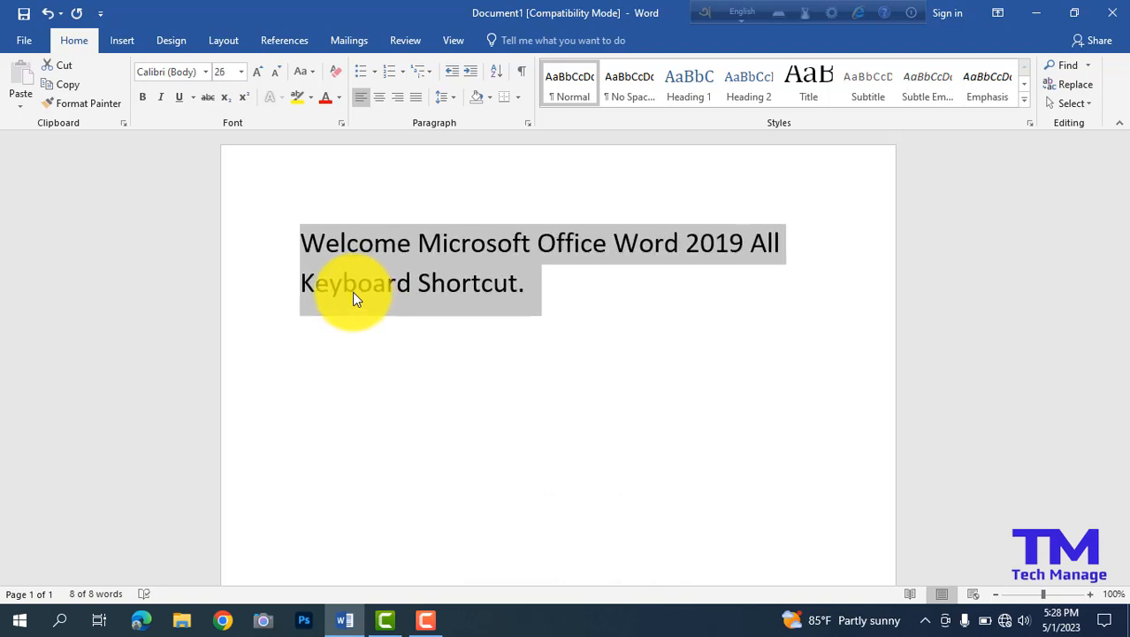
{"action": "left_click", "coordinate": [520, 322]}
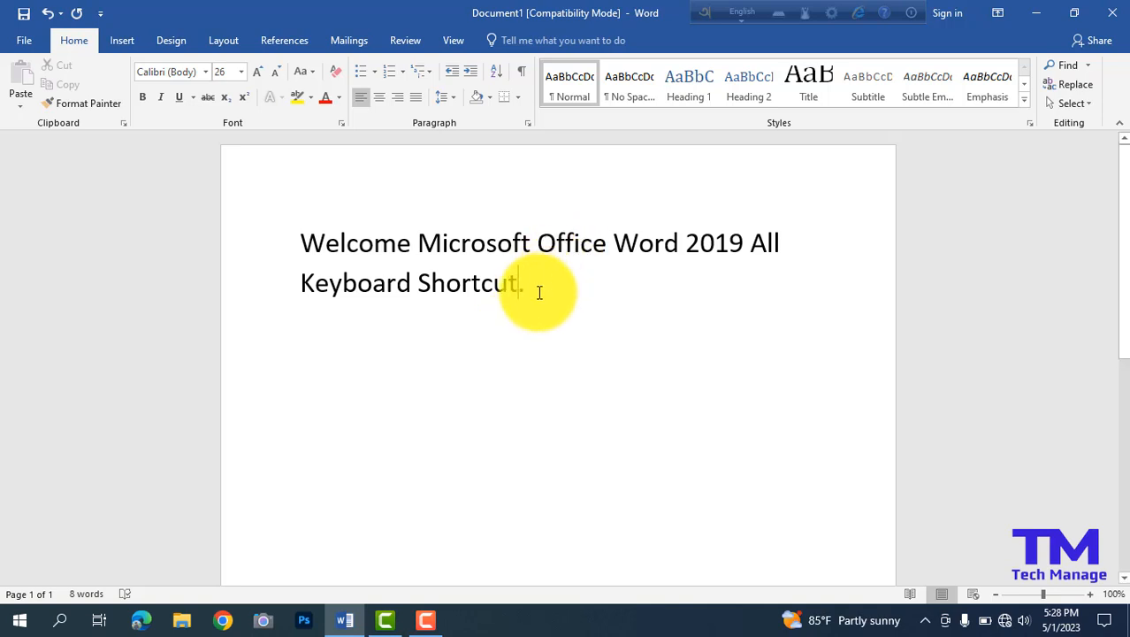
Make all the document text bold, and clear the selection.
{"action": "key", "text": "ctrl+a"}
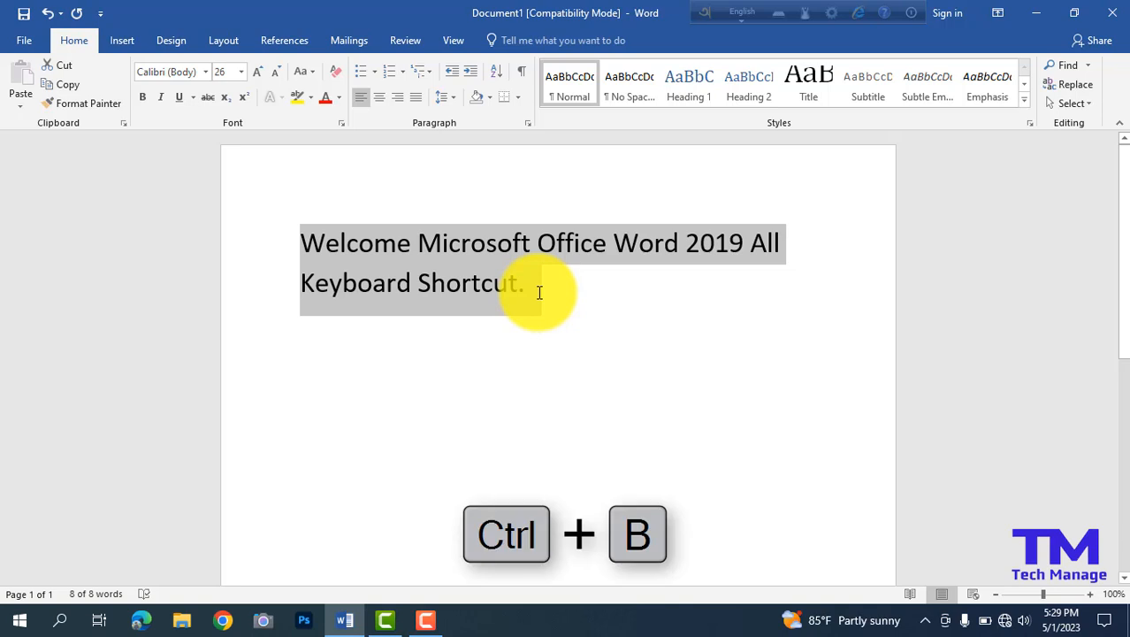
{"action": "key", "text": "ctrl+b"}
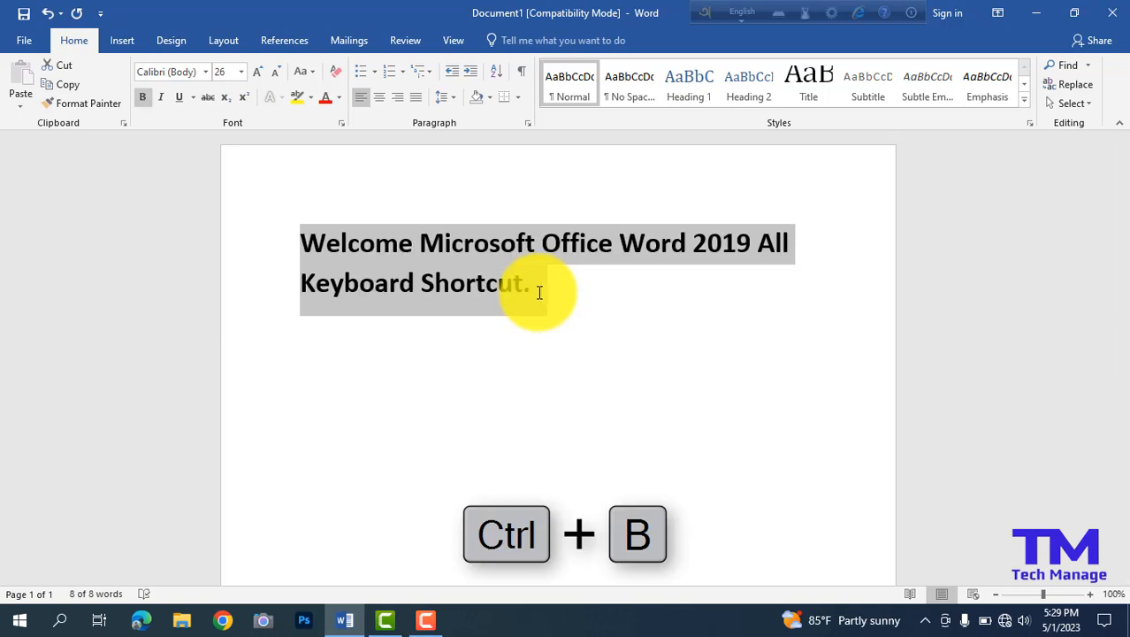
{"action": "left_click", "coordinate": [538, 292]}
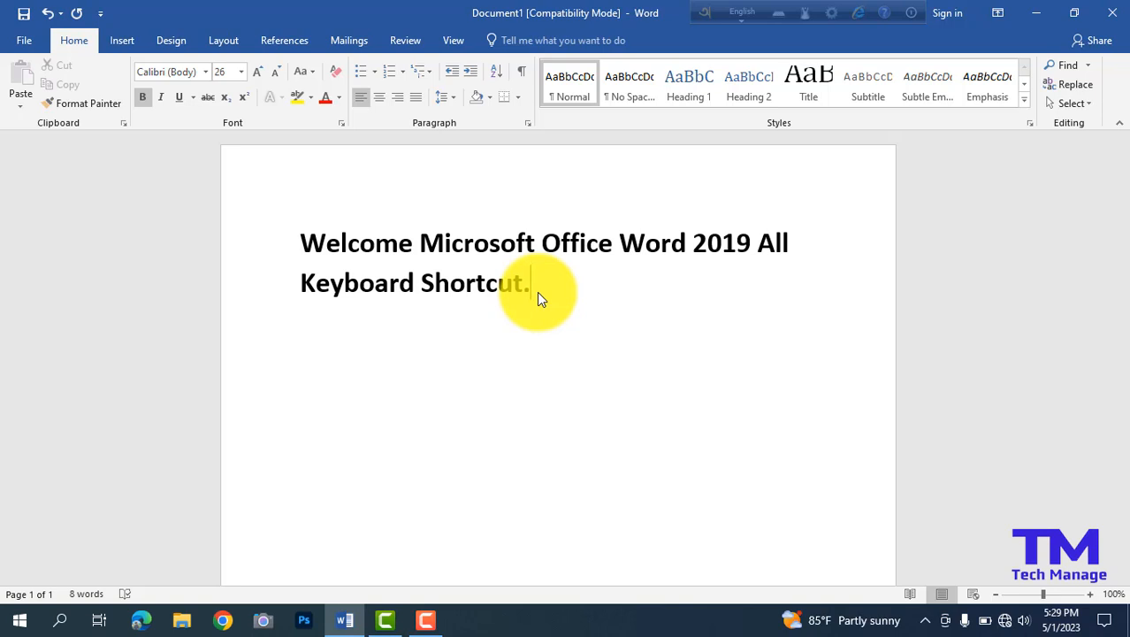
Select all the document text, italicize it, and remove the italics again.
{"action": "key", "text": "ctrl+i"}
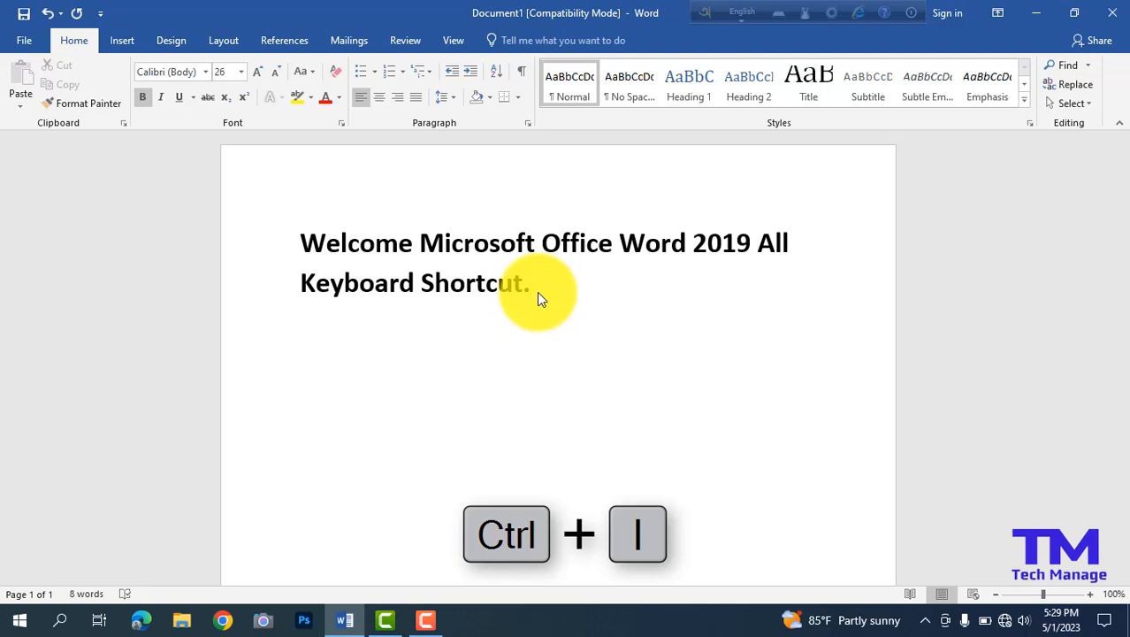
{"action": "key", "text": "BackSpace"}
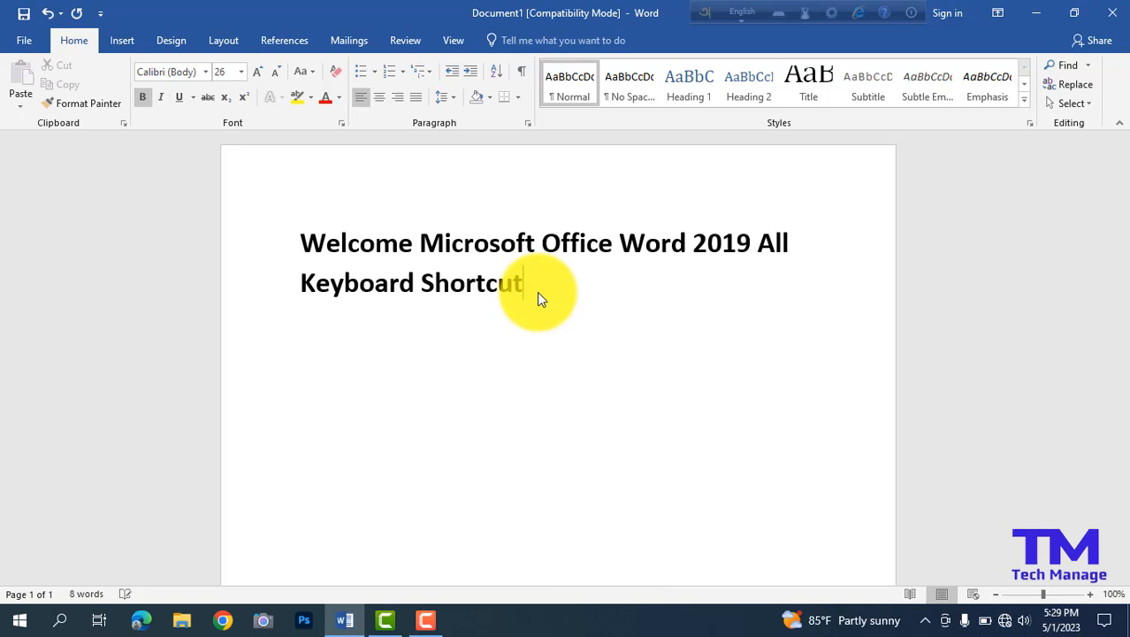
{"action": "key", "text": "ctrl+a"}
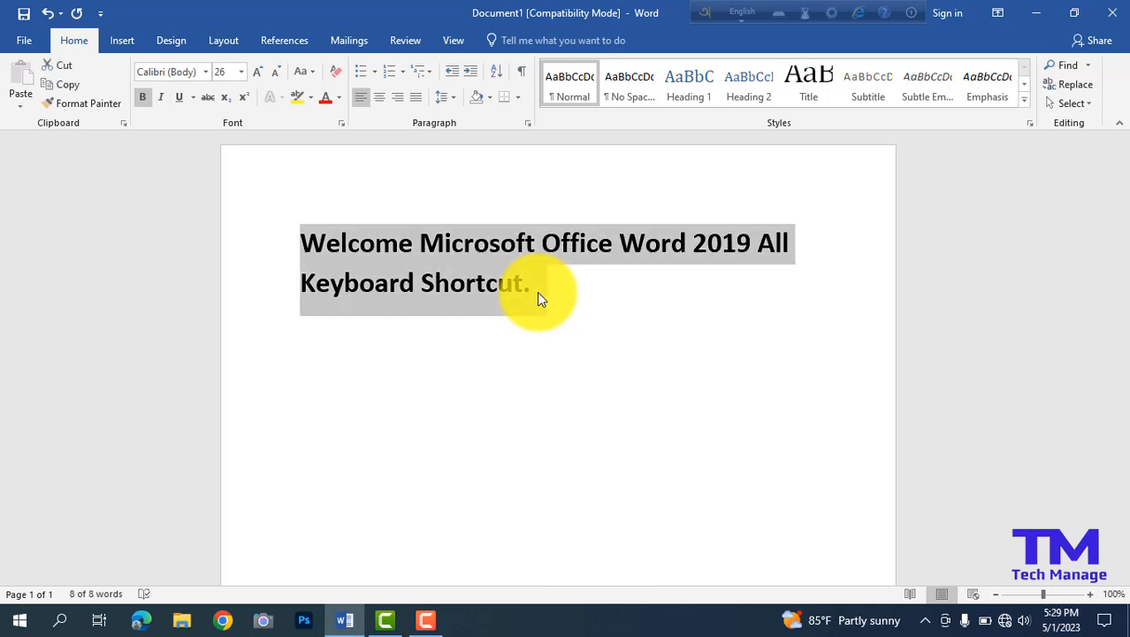
{"action": "key", "text": "ctrl+i"}
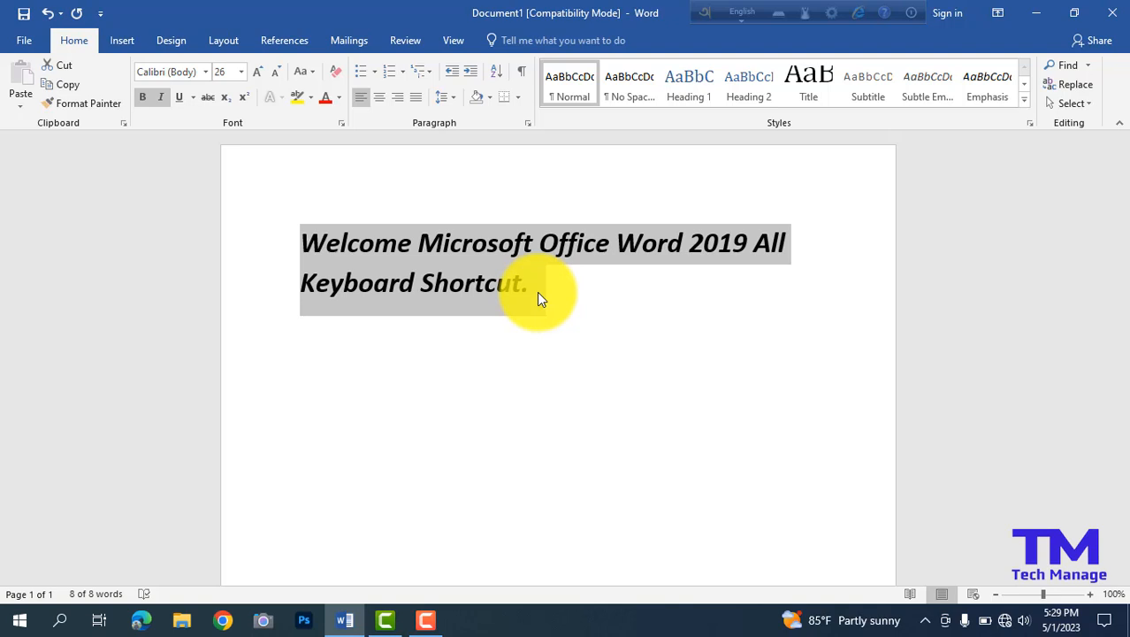
{"action": "key", "text": "ctrl+i"}
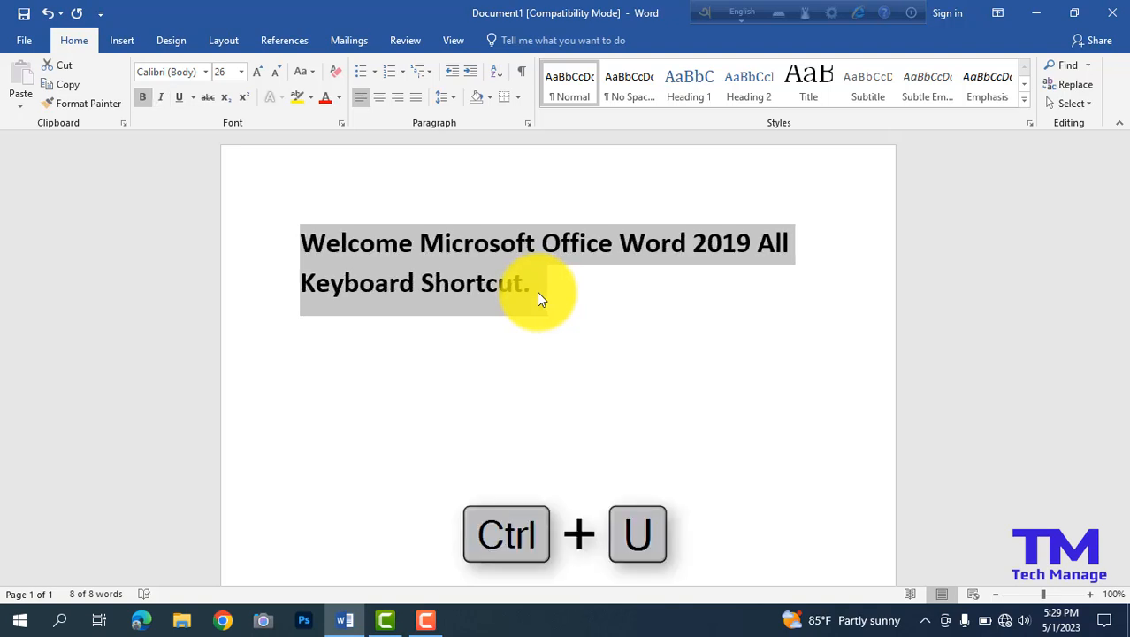
Underline the selected text, and cut and paste it back into the document.
{"action": "key", "text": "ctrl+u"}
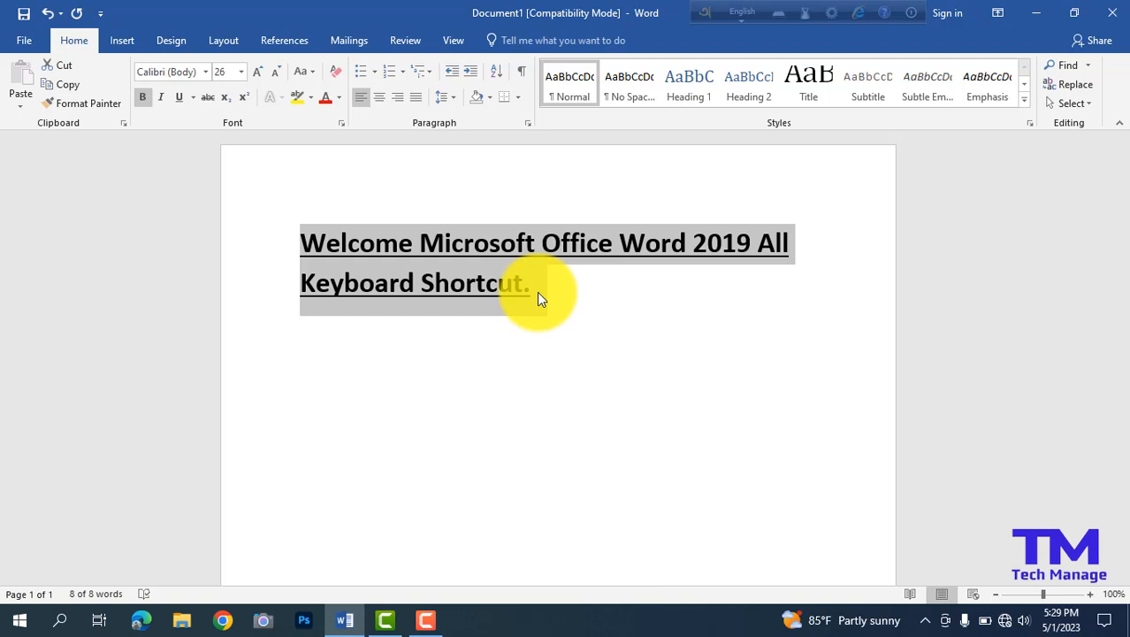
{"action": "key", "text": "ctrl+c"}
{"action": "key", "text": "ctrl+x"}
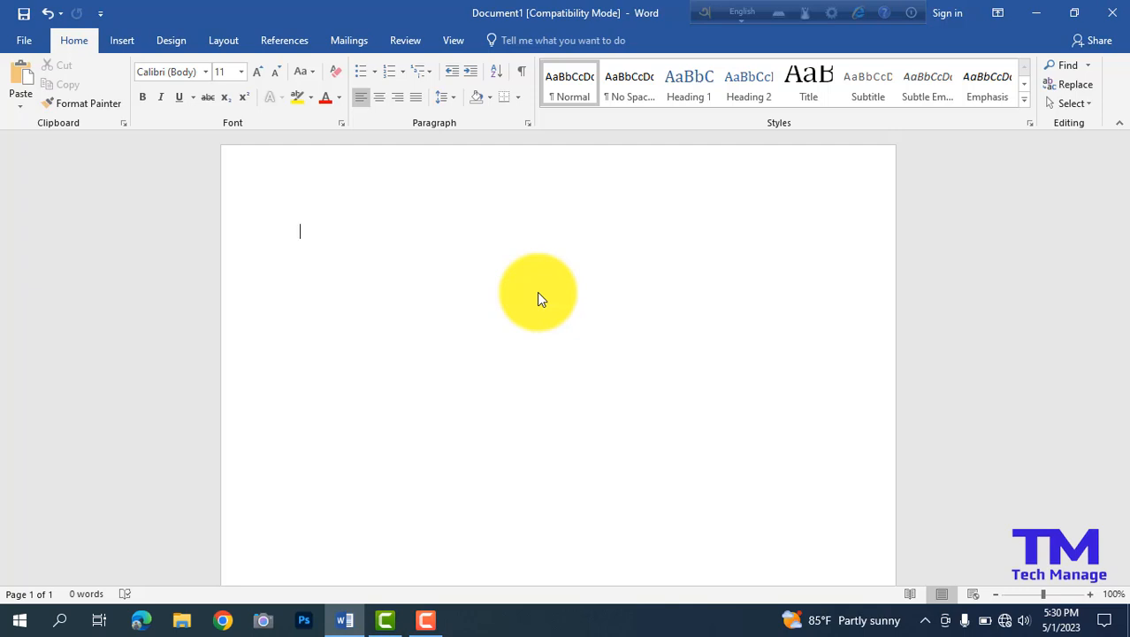
{"action": "key", "text": "ctrl+v"}
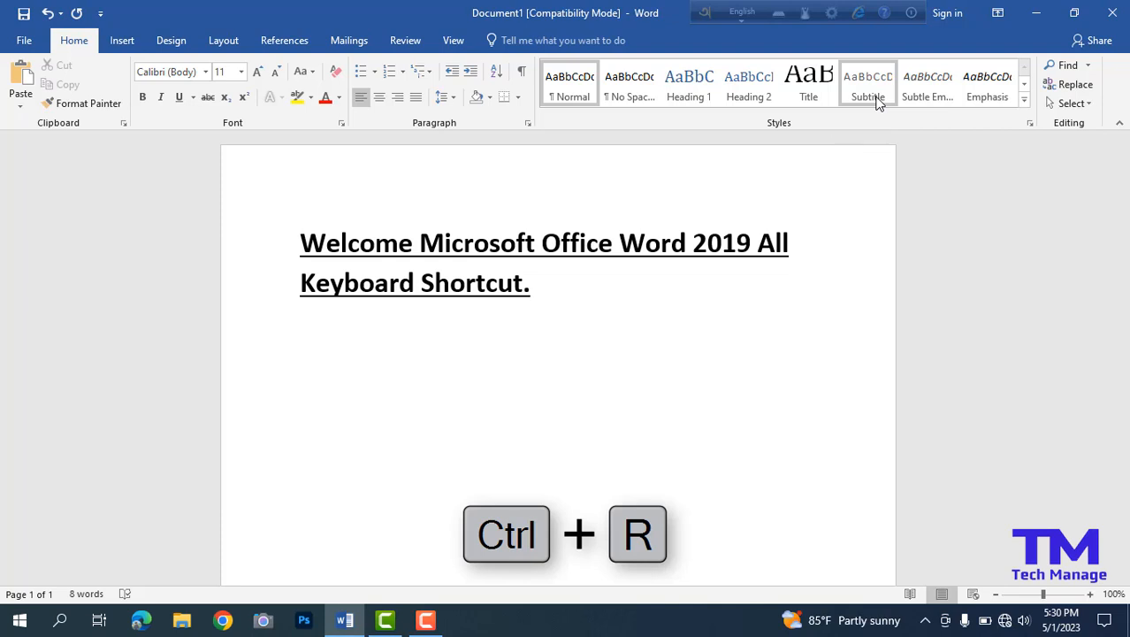
Select all the document text and switch its alignment to right, left and center in turn.
{"action": "key", "text": "ctrl+r"}
{"action": "key", "text": "ctrl+a"}
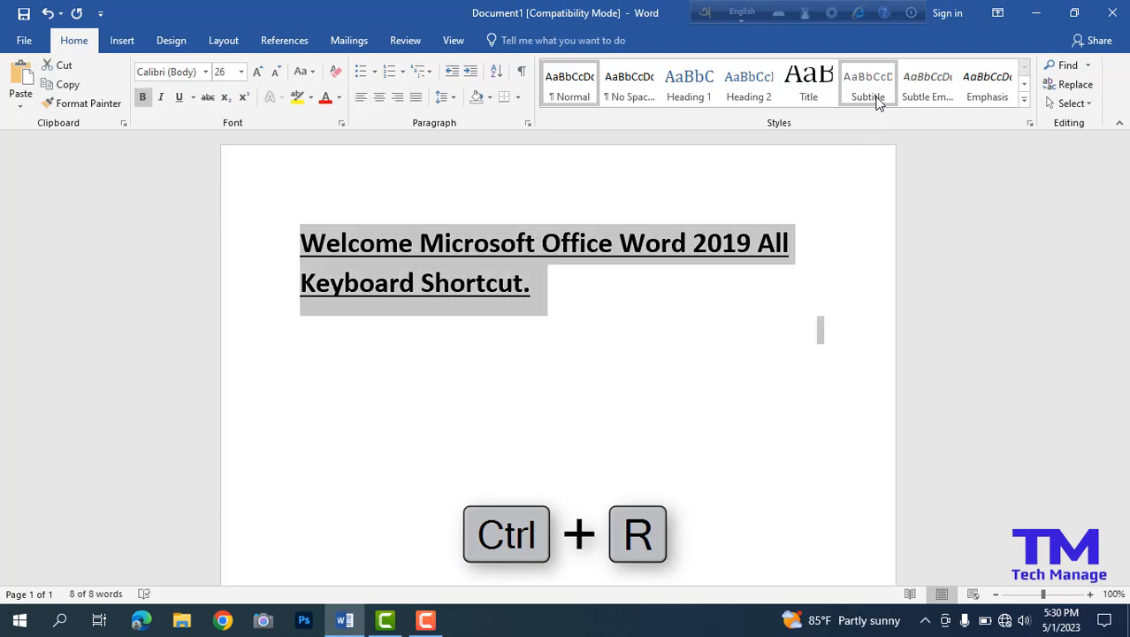
{"action": "key", "text": "ctrl+r"}
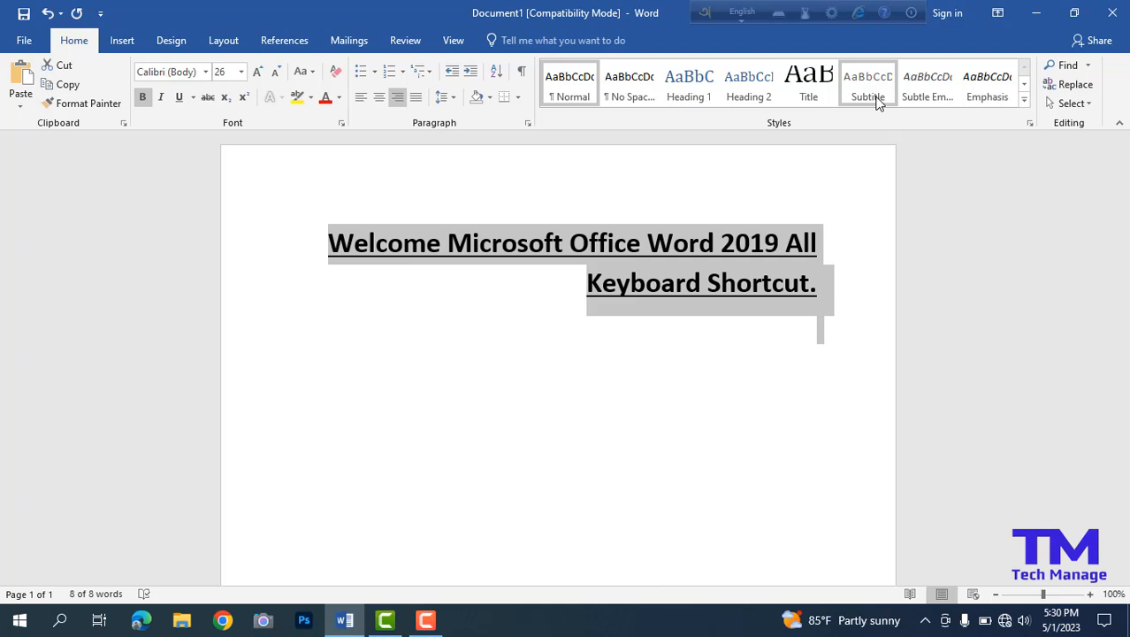
{"action": "key", "text": "ctrl+l"}
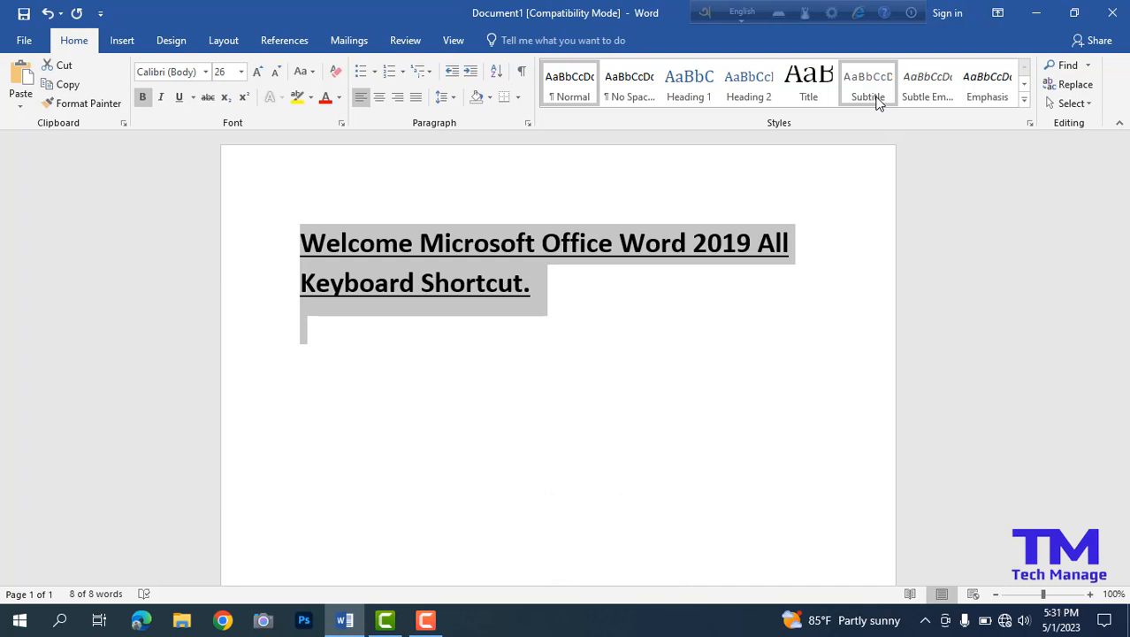
{"action": "key", "text": "ctrl+e"}
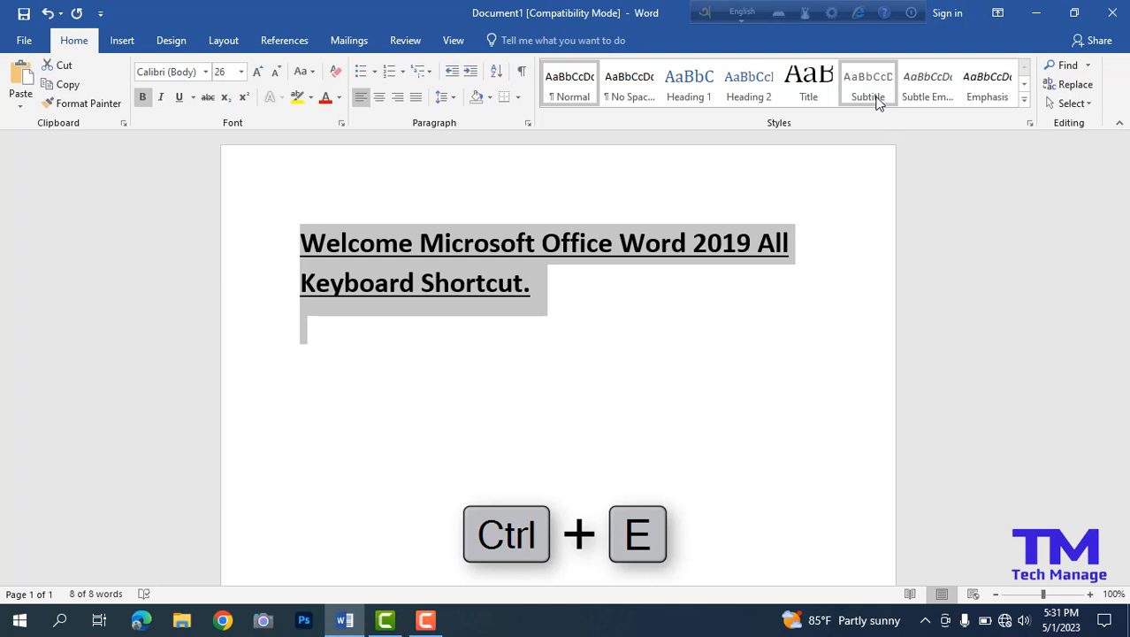
{"action": "key", "text": "ctrl+e"}
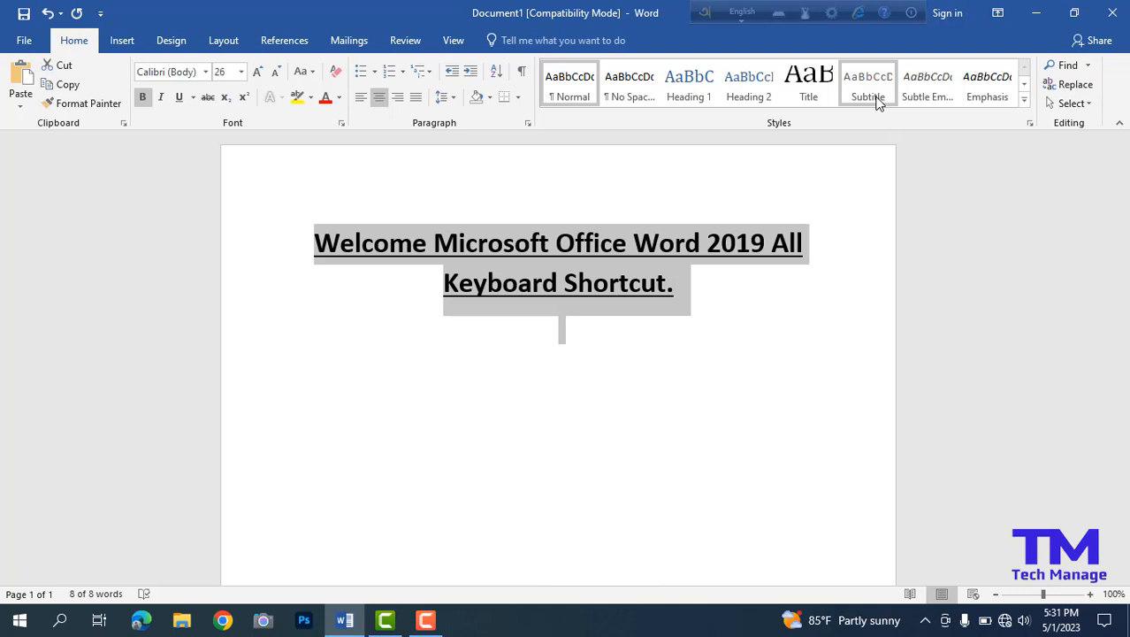
Justify the selected text, and undo and redo the alignment change.
{"action": "key", "text": "ctrl+j"}
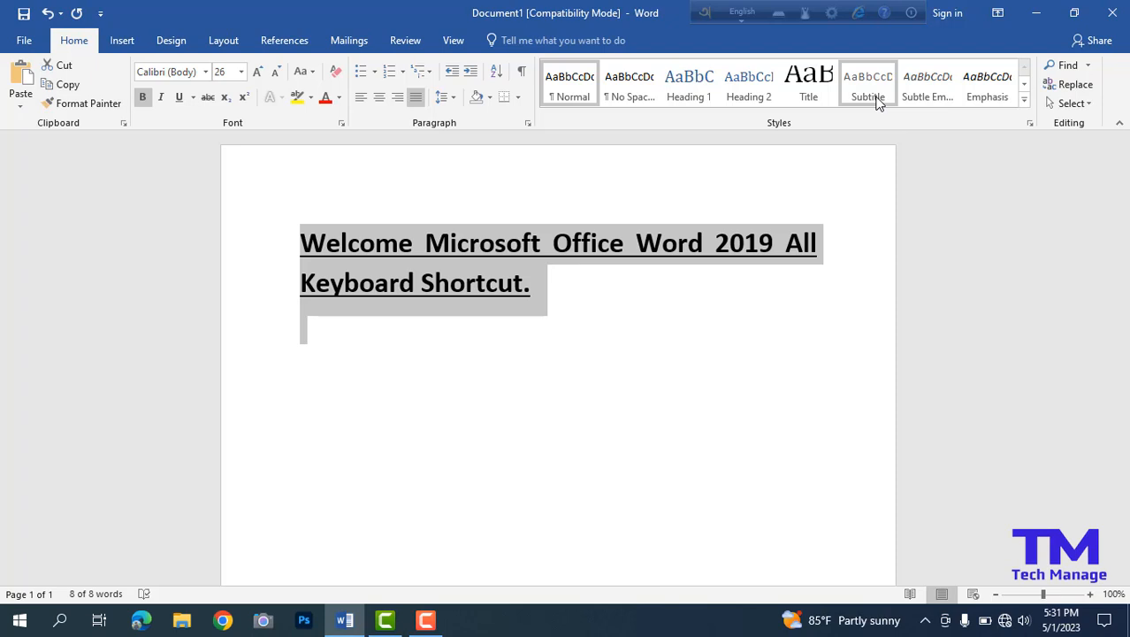
{"action": "key", "text": "ctrl+z"}
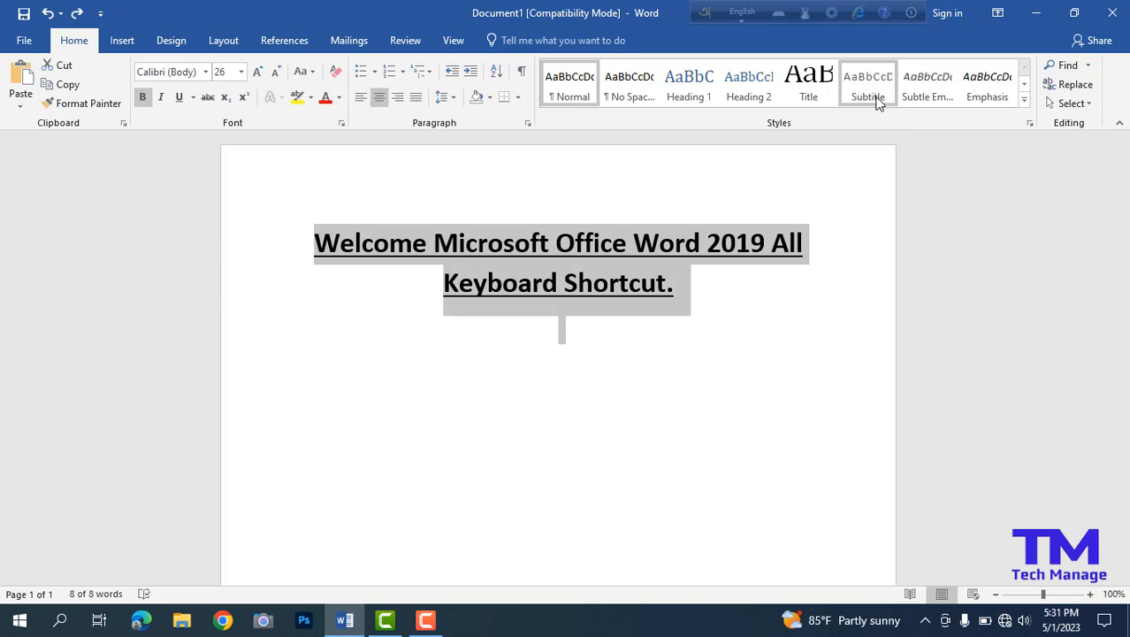
{"action": "key", "text": "ctrl+y"}
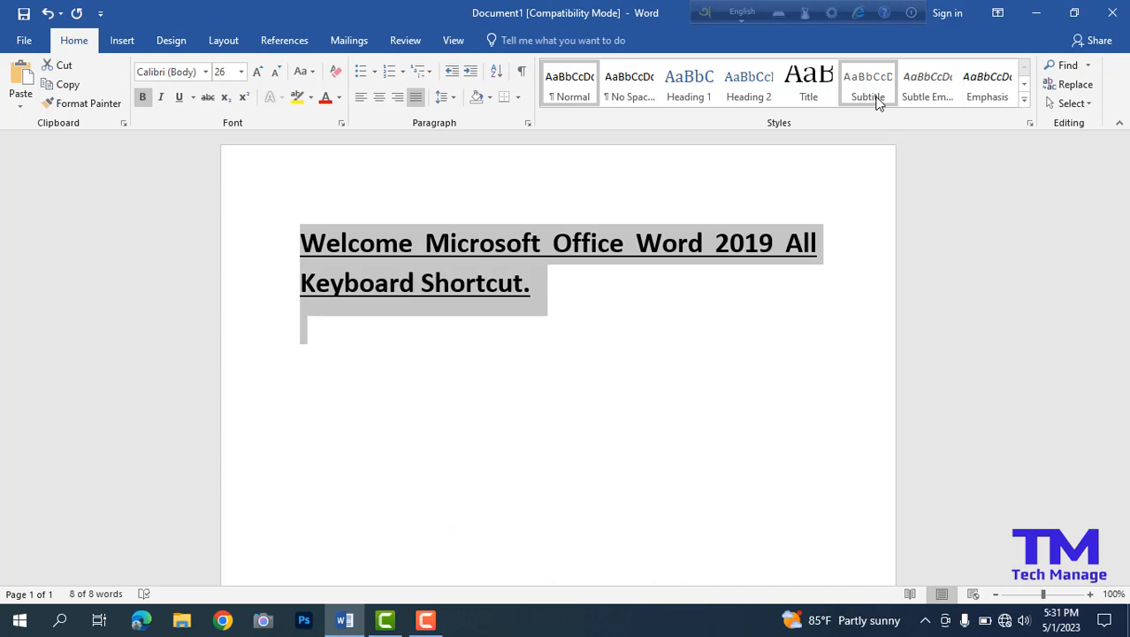
Search the document for the selected sentence, close the search results, and select all the text again.
{"action": "key", "text": "ctrl+f"}
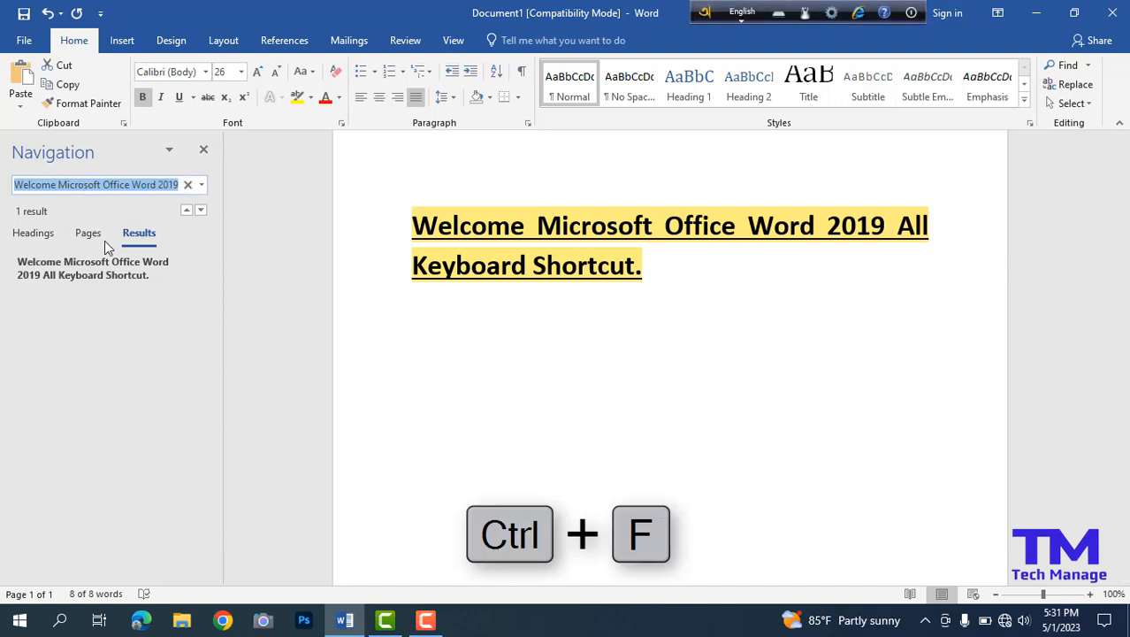
{"action": "left_click", "coordinate": [203, 152]}
{"action": "key", "text": "ctrl+a"}
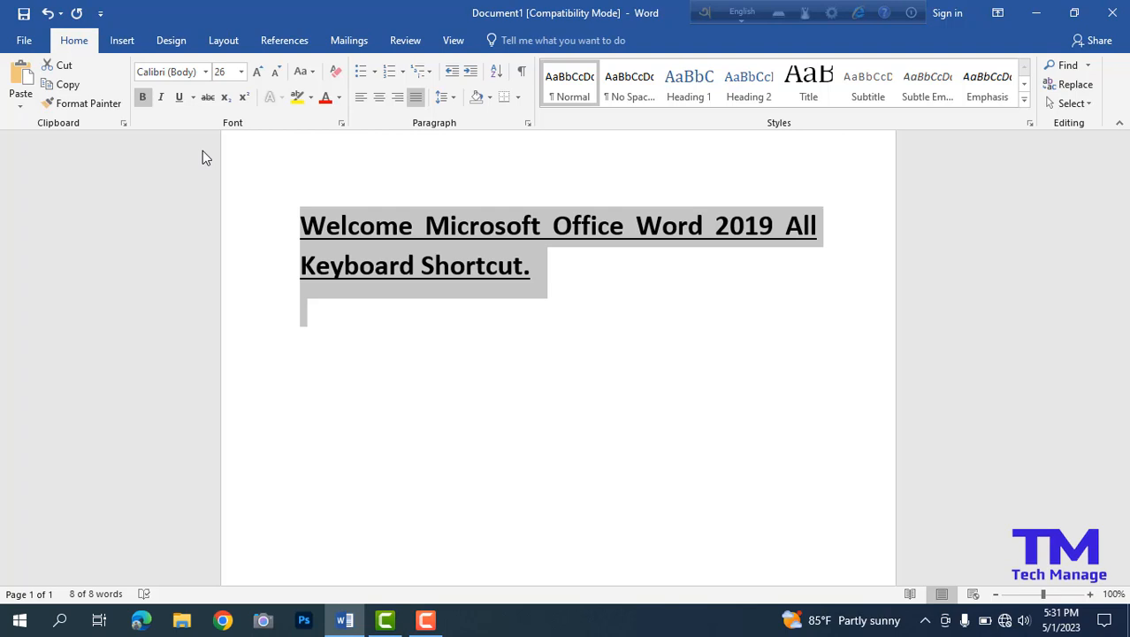
Open Find and Replace for replacing text and for going to a page, closing the dialog each time.
{"action": "key", "text": "ctrl+h"}
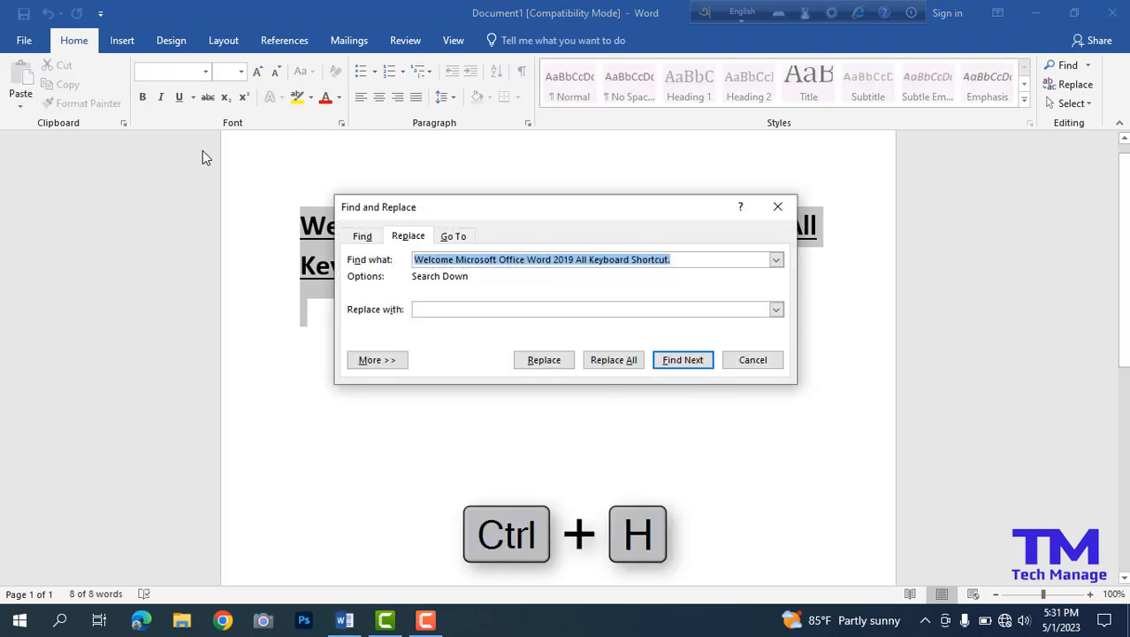
{"action": "left_click", "coordinate": [778, 207]}
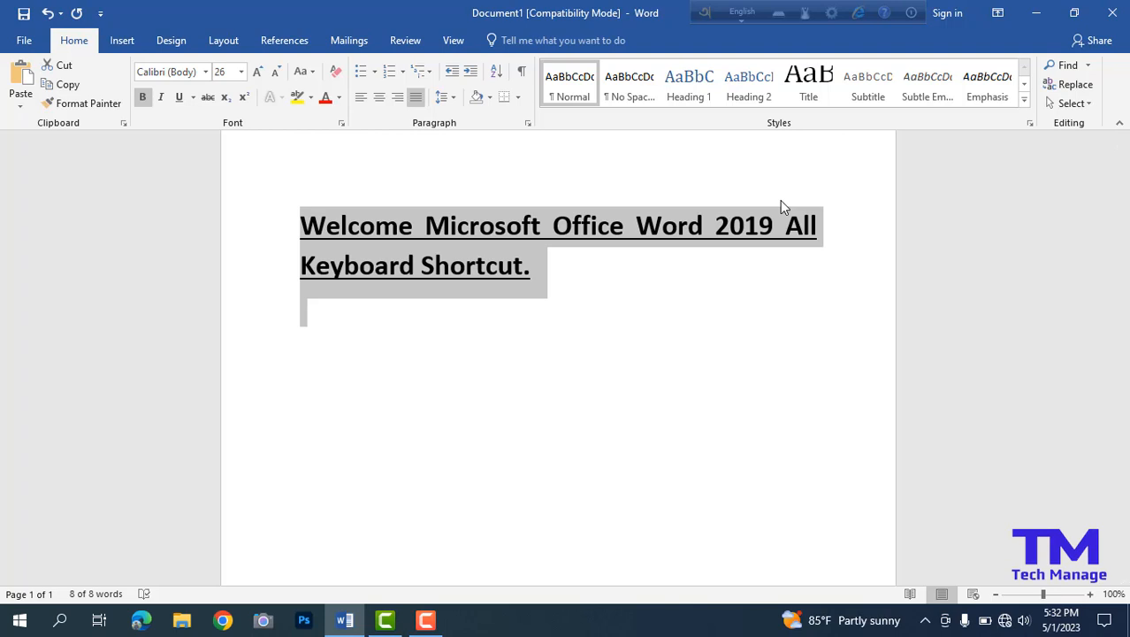
{"action": "key", "text": "ctrl+g"}
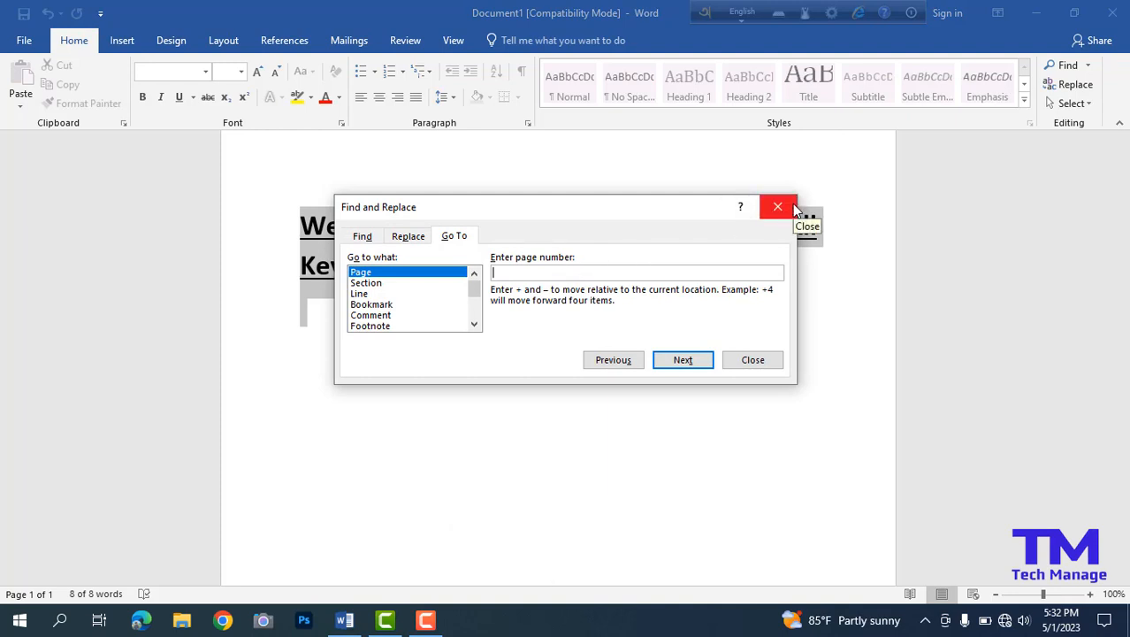
{"action": "left_click", "coordinate": [794, 209]}
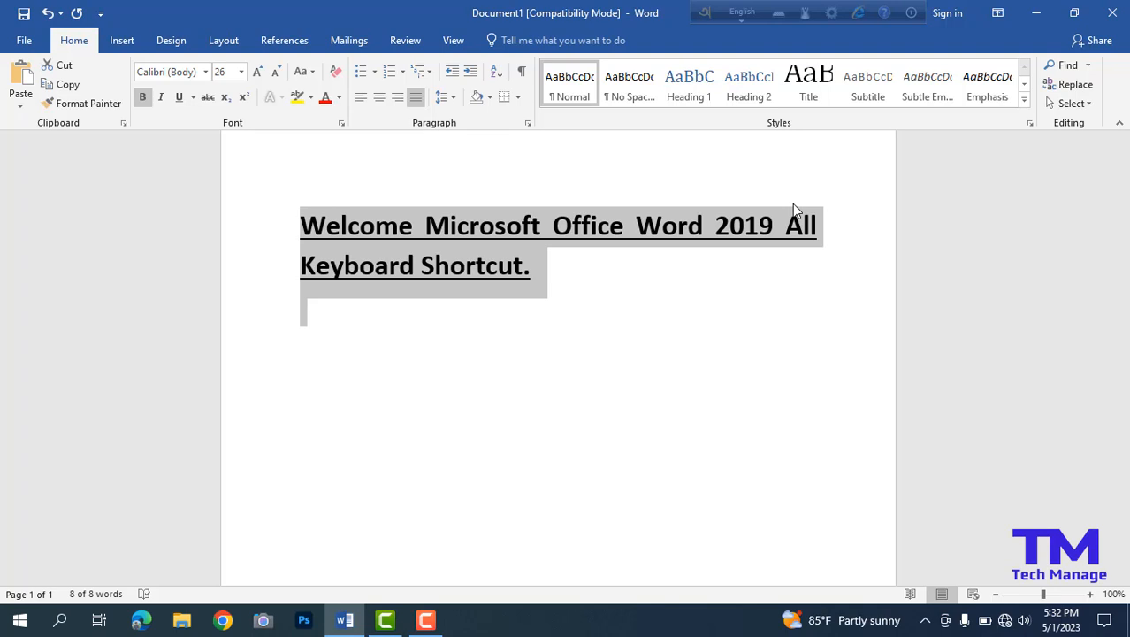
Place the cursor before "Microsoft" by moving word by word, and open and close the Insert Hyperlink dialog.
{"action": "key", "text": "ctrl+Left"}
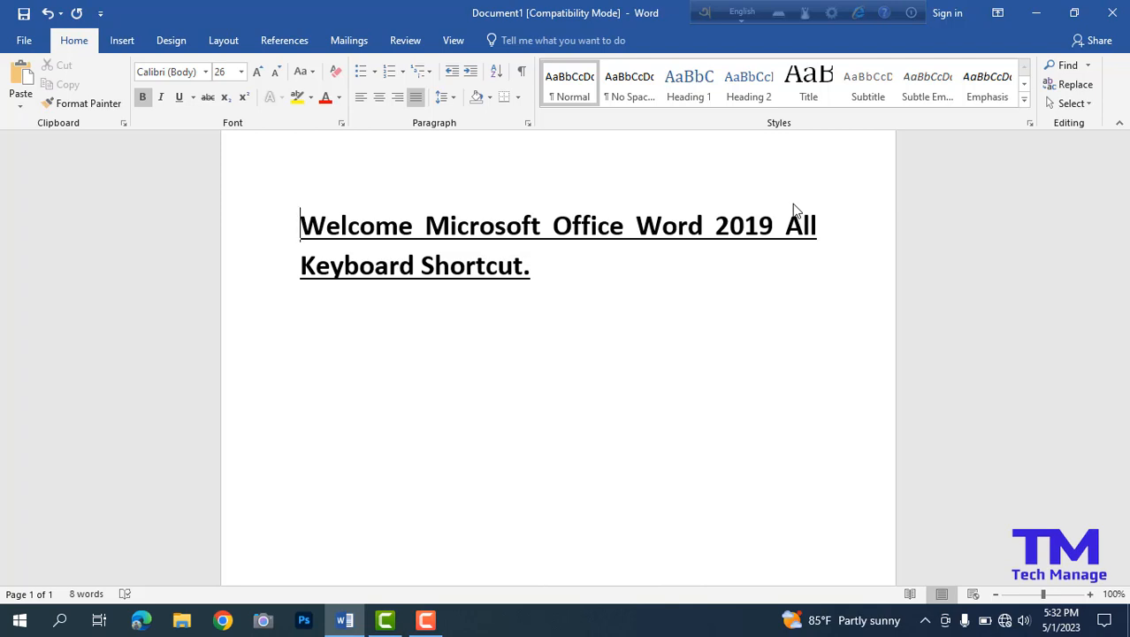
{"action": "key", "text": "ctrl+Right"}
{"action": "key", "text": "ctrl+k"}
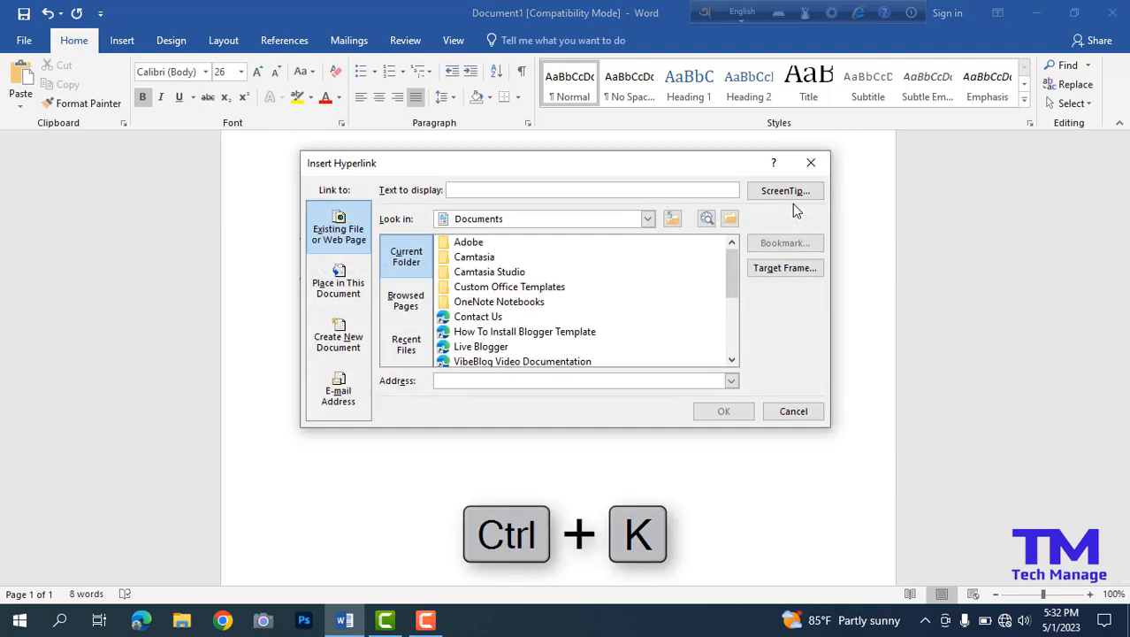
{"action": "left_click", "coordinate": [810, 165]}
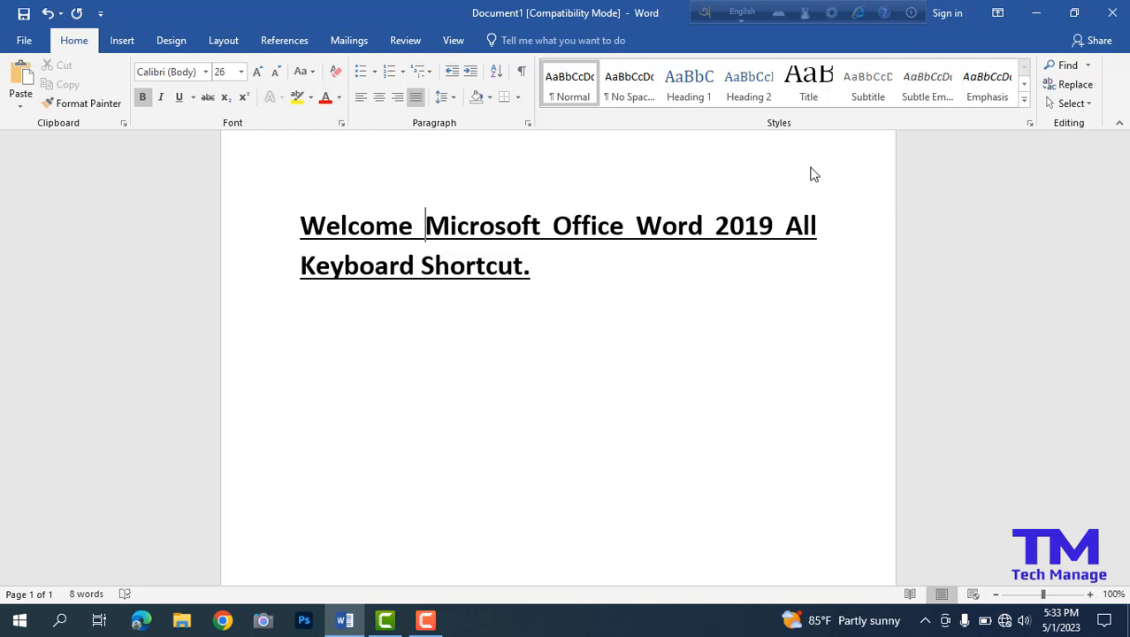
Insert an empty equation placeholder after "Shortcut." at the end of the sentence, and delete it again.
{"action": "key", "text": "ctrl+equal"}
{"action": "key", "text": "alt+equal"}
{"action": "left_click", "coordinate": [609, 268]}
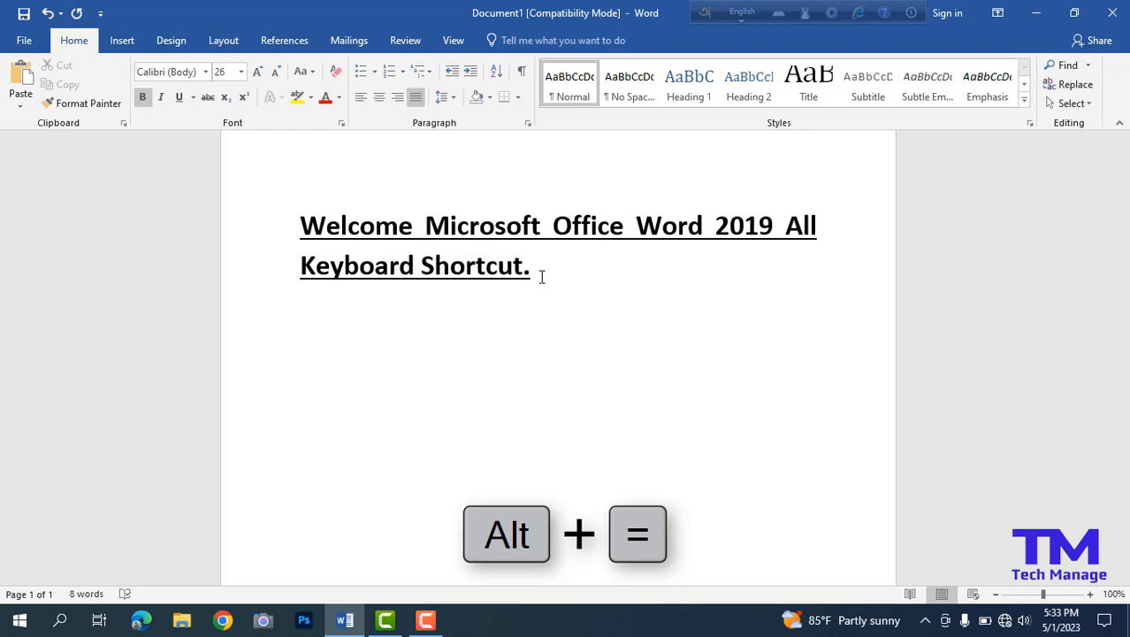
{"action": "key", "text": "alt+equal"}
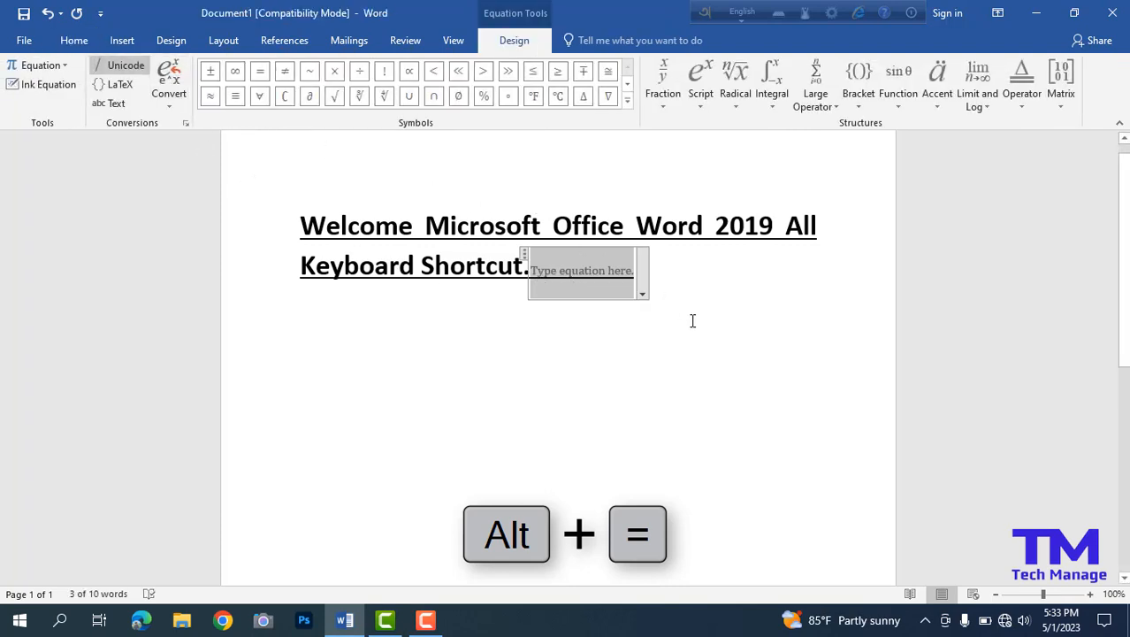
{"action": "key", "text": "BackSpace"}
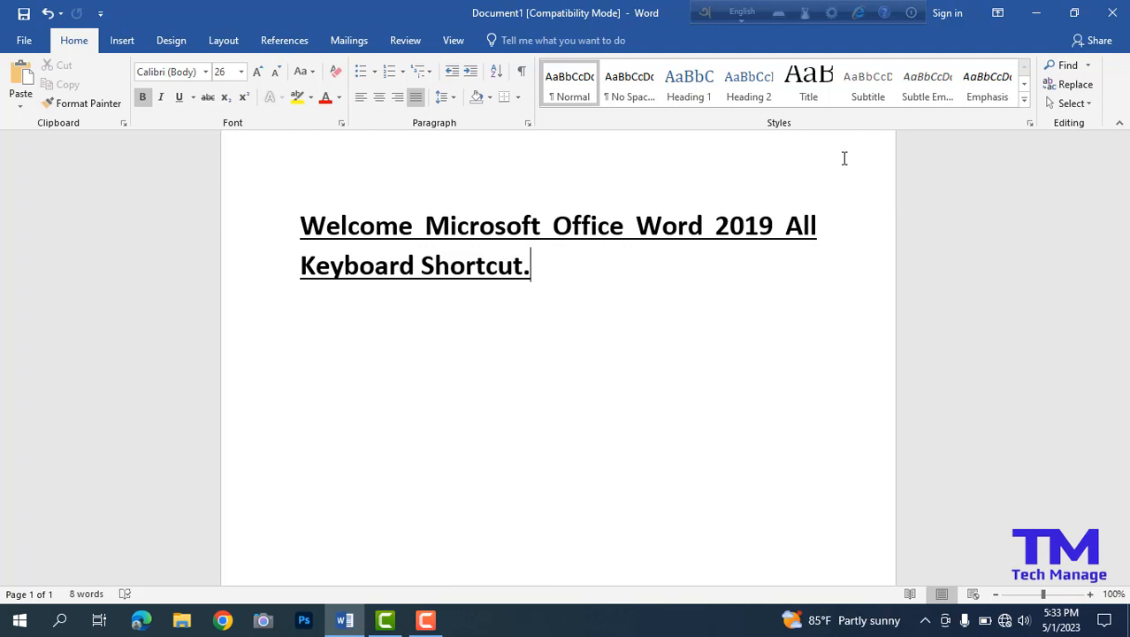
Run the spelling and grammar check on the document, and open the print preview and return to the document.
{"action": "key", "text": "Return"}
{"action": "key", "text": "ctrl+z"}
{"action": "key", "text": "F7"}
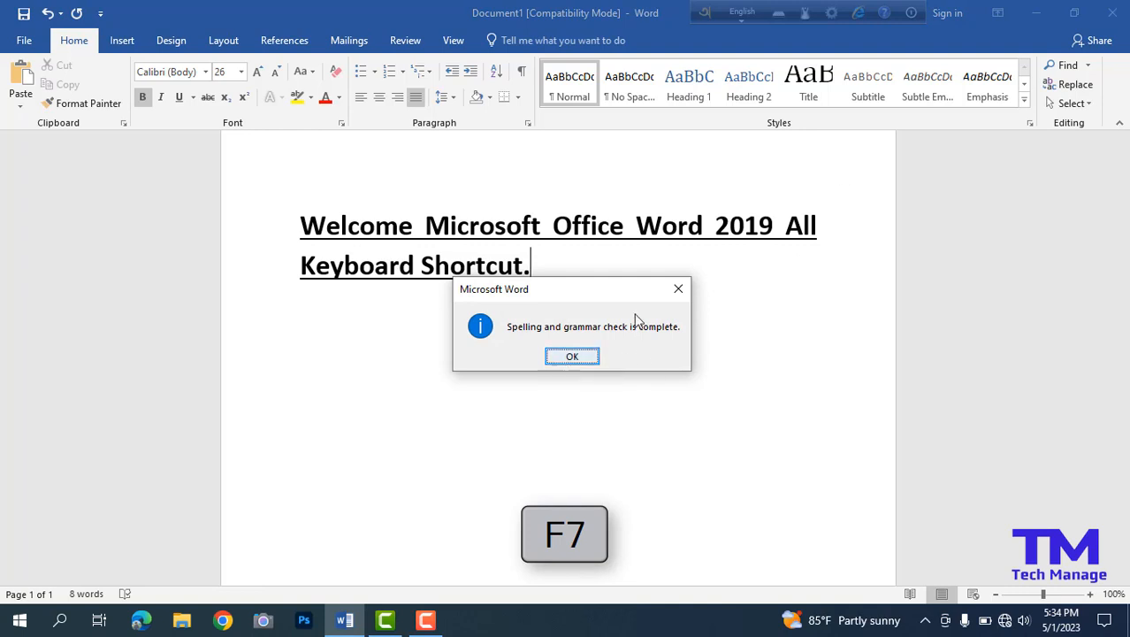
{"action": "left_click", "coordinate": [690, 288]}
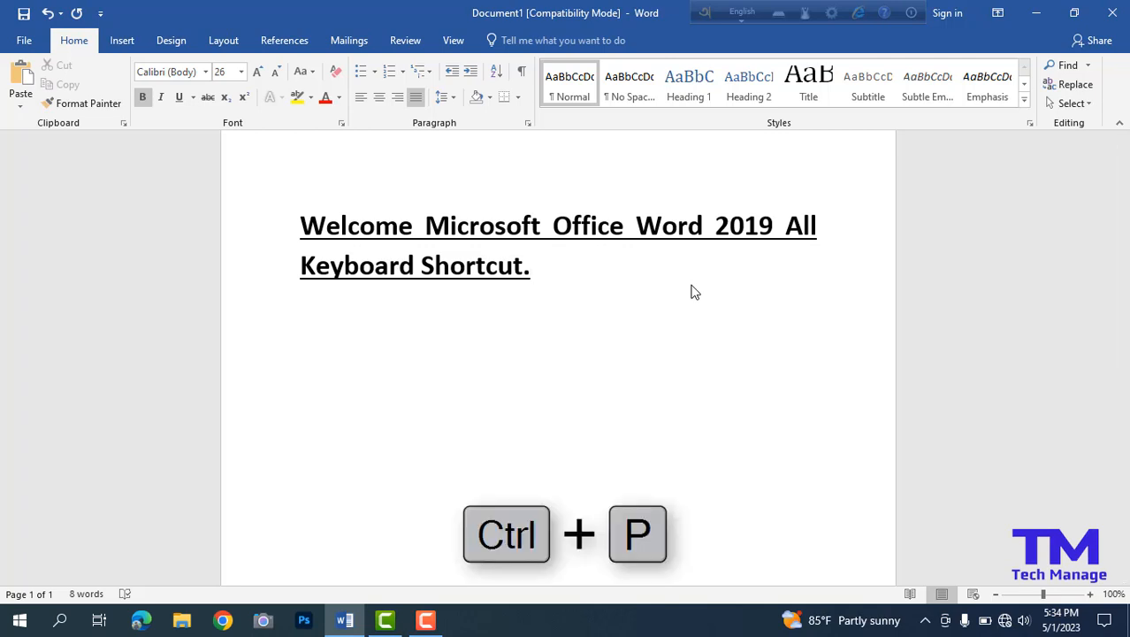
{"action": "key", "text": "ctrl+p"}
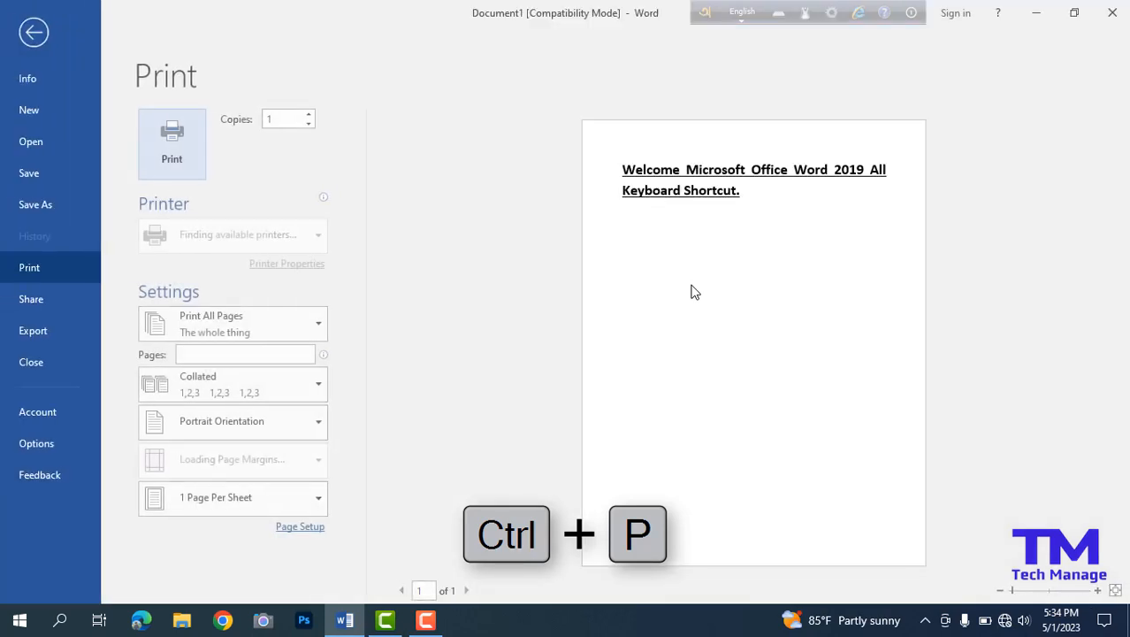
{"action": "left_click", "coordinate": [47, 27]}
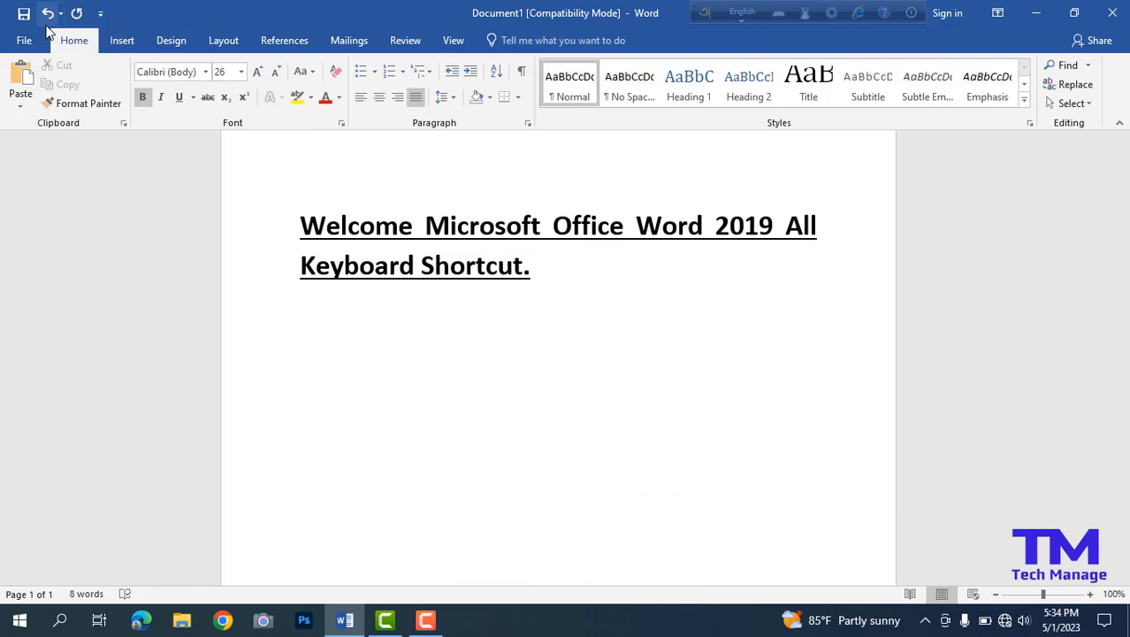
Insert a page break after the sentence and go back to the first page.
{"action": "key", "text": "ctrl+Return"}
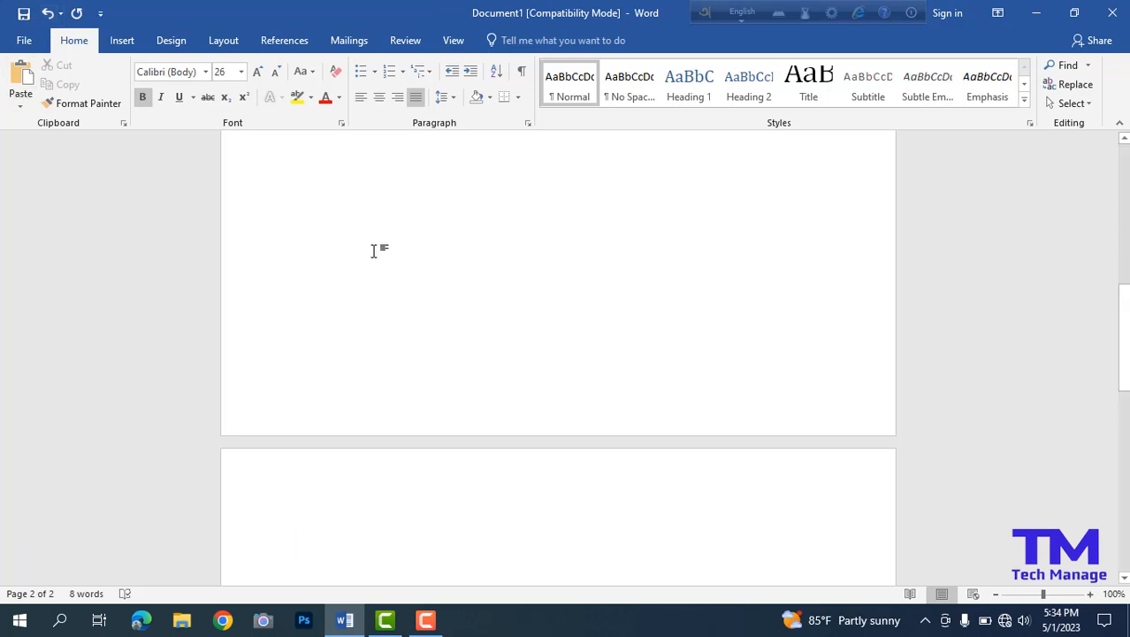
{"action": "key", "text": "BackSpace"}
{"action": "scroll", "coordinate": [375, 251], "scroll_direction": "up", "scroll_amount": 1}
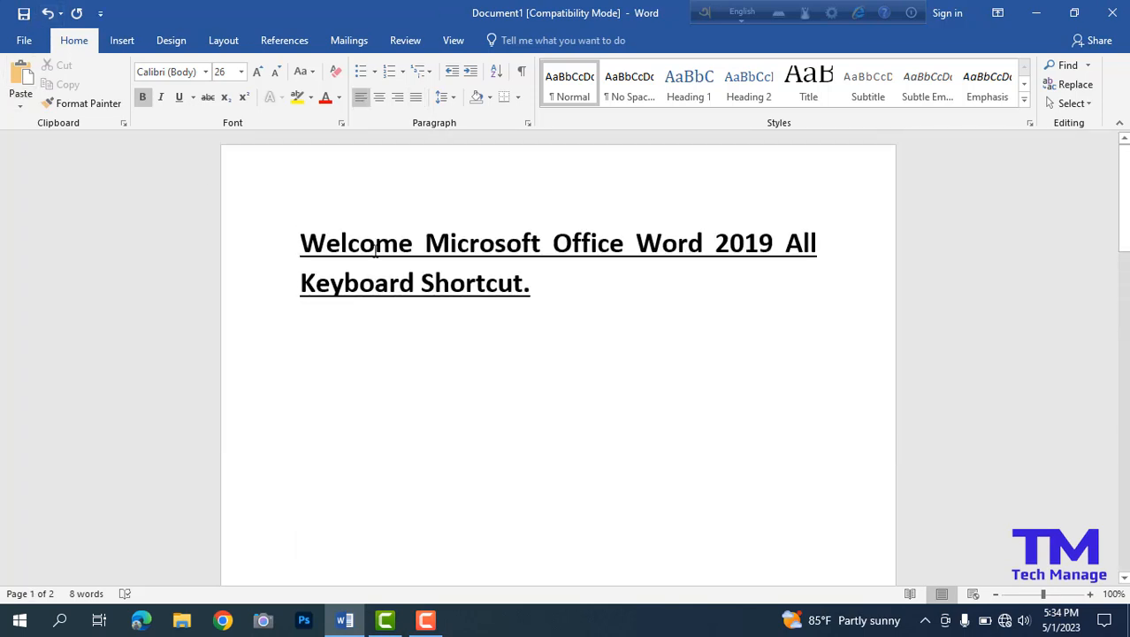
Open the Font dialog and close it without changing any settings.
{"action": "key", "text": "ctrl+d"}
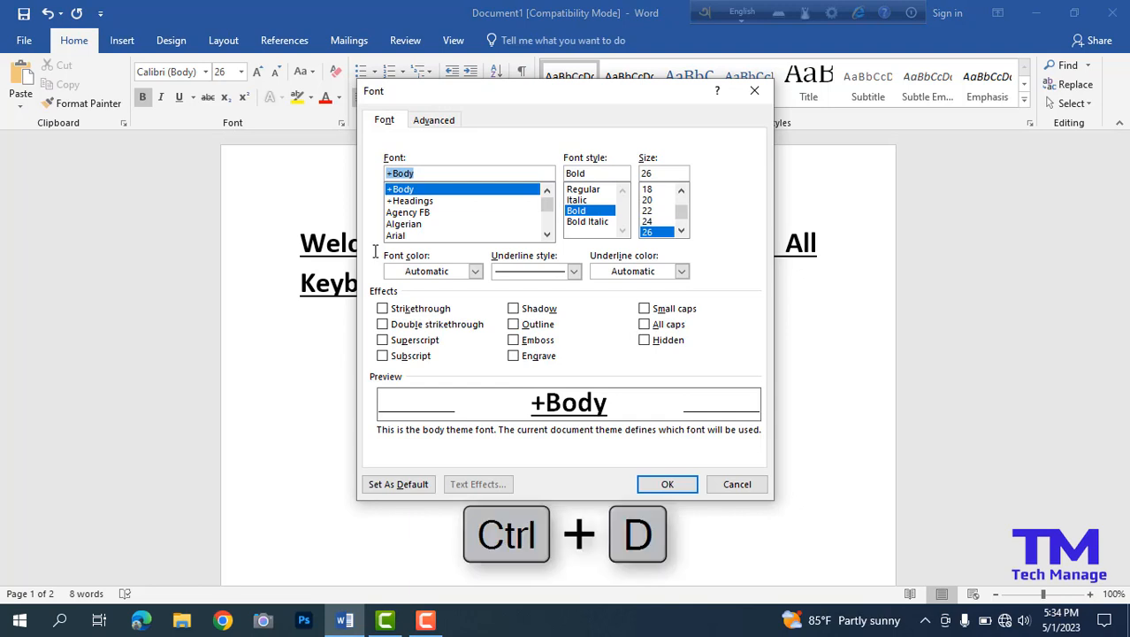
{"action": "left_click", "coordinate": [755, 90]}
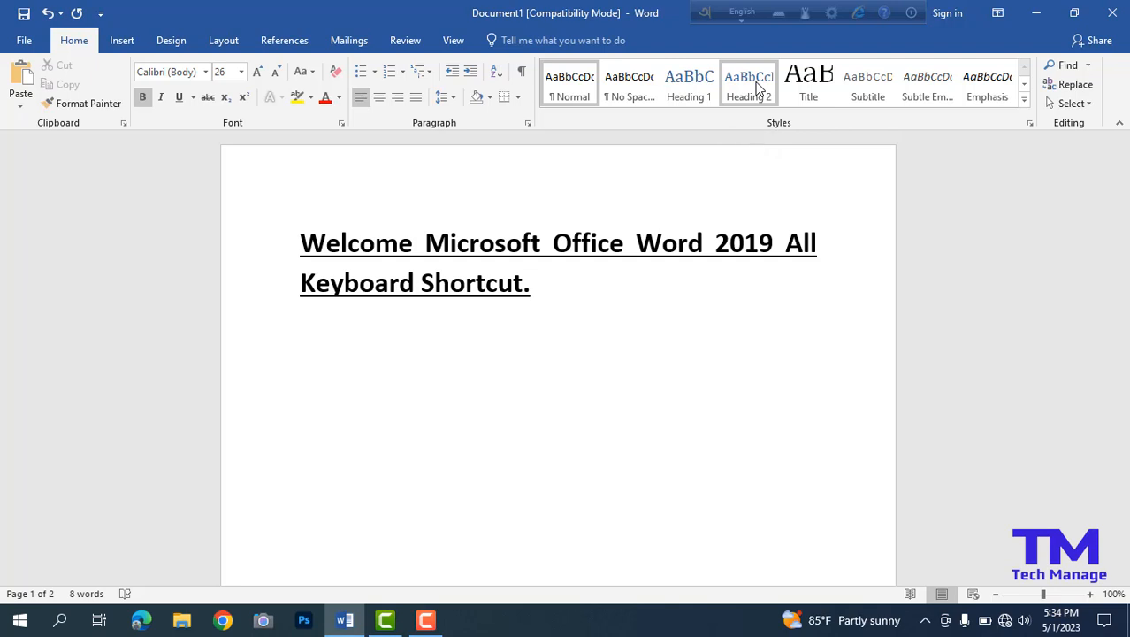
Copy the text's formatting, select the whole document, and clear the selection by placing the cursor after "Office".
{"action": "key", "text": "ctrl+shift+c"}
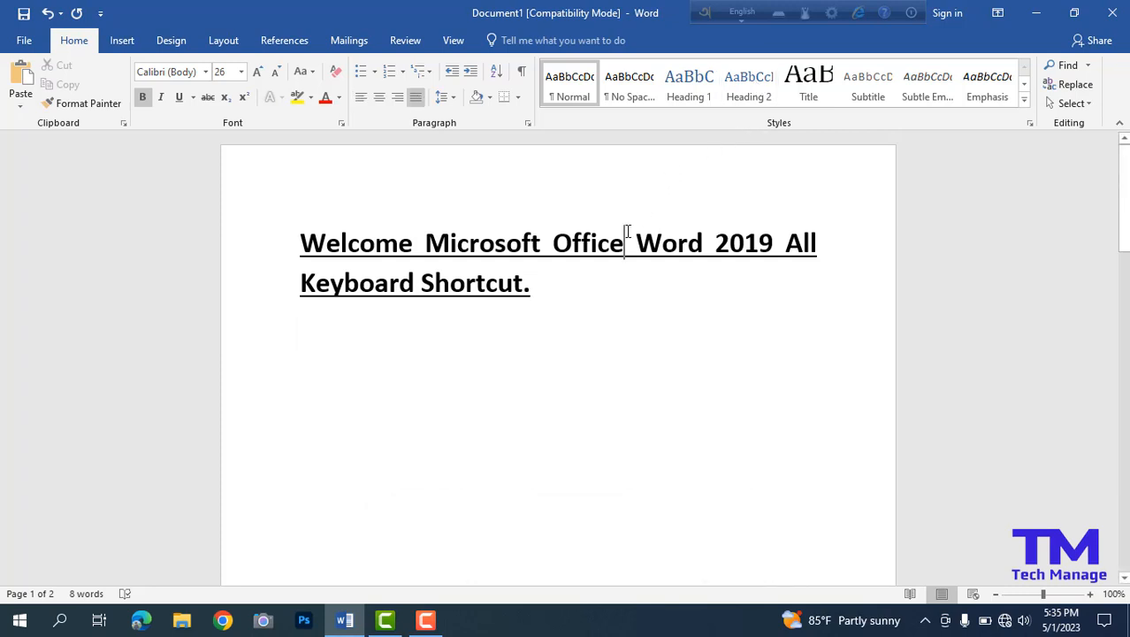
{"action": "key", "text": "ctrl+a"}
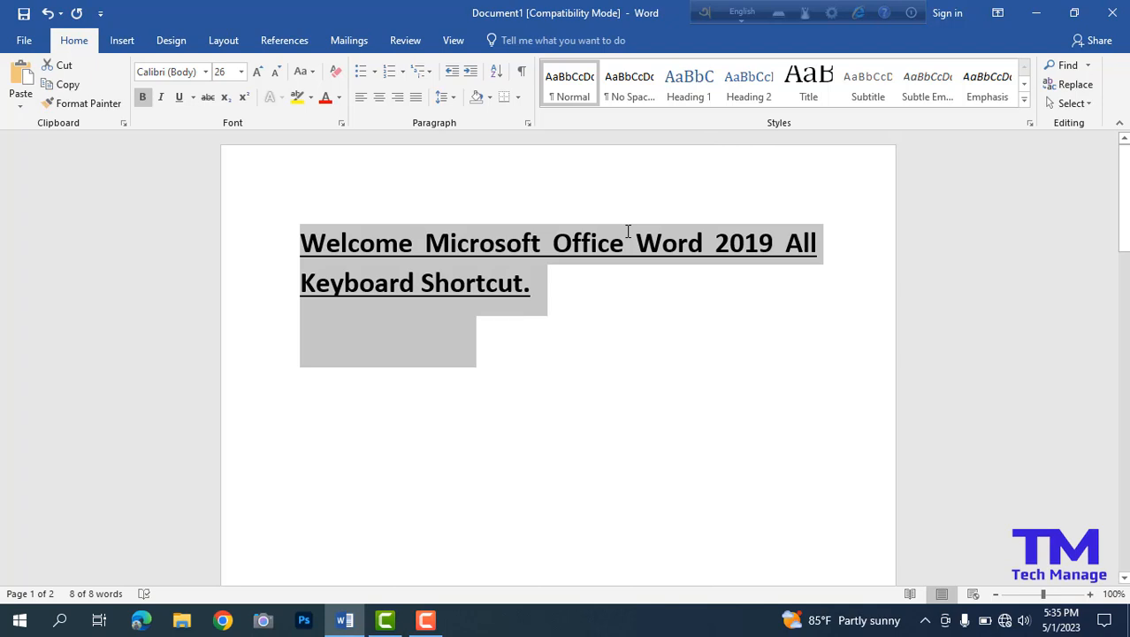
{"action": "left_click", "coordinate": [629, 233]}
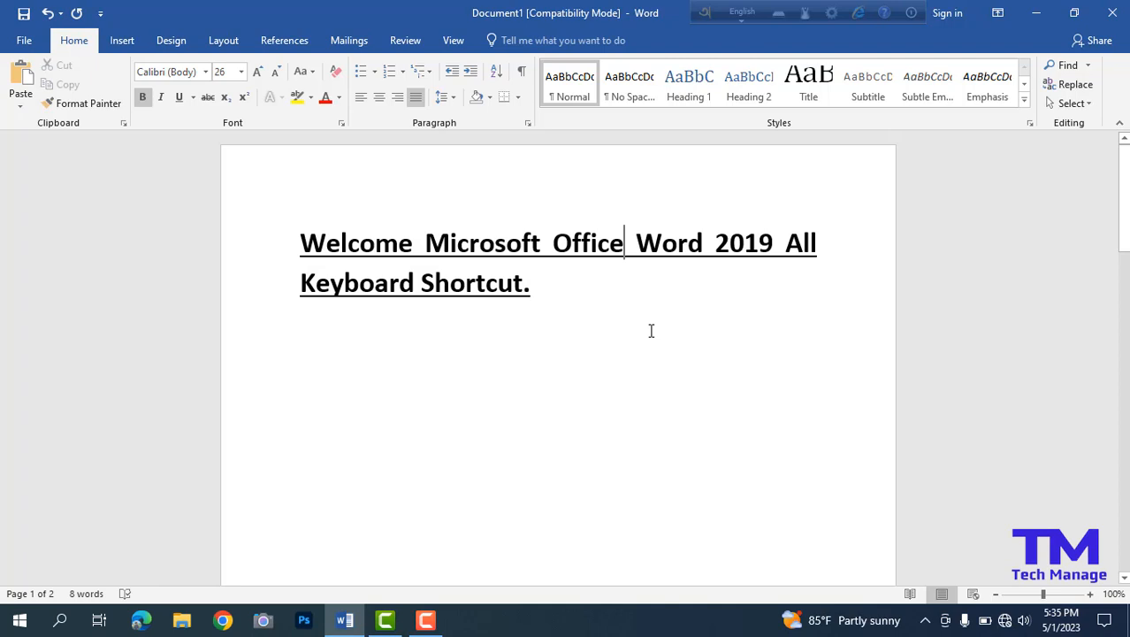
Close the document without saving its changes and exit the program.
{"action": "key", "text": "ctrl+w"}
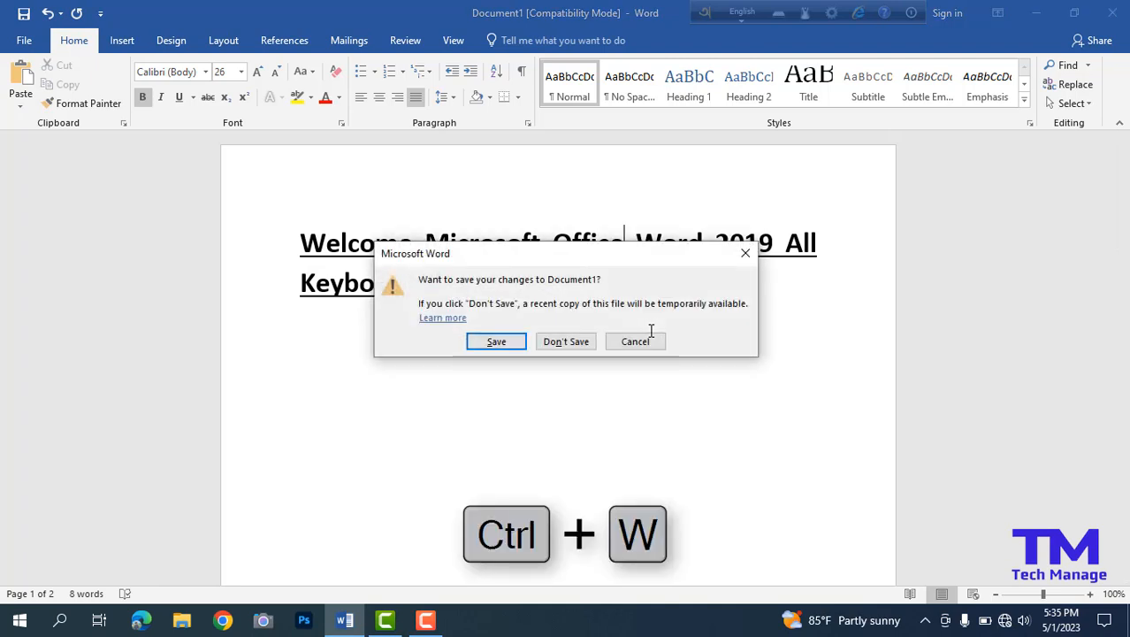
{"action": "left_click", "coordinate": [593, 345]}
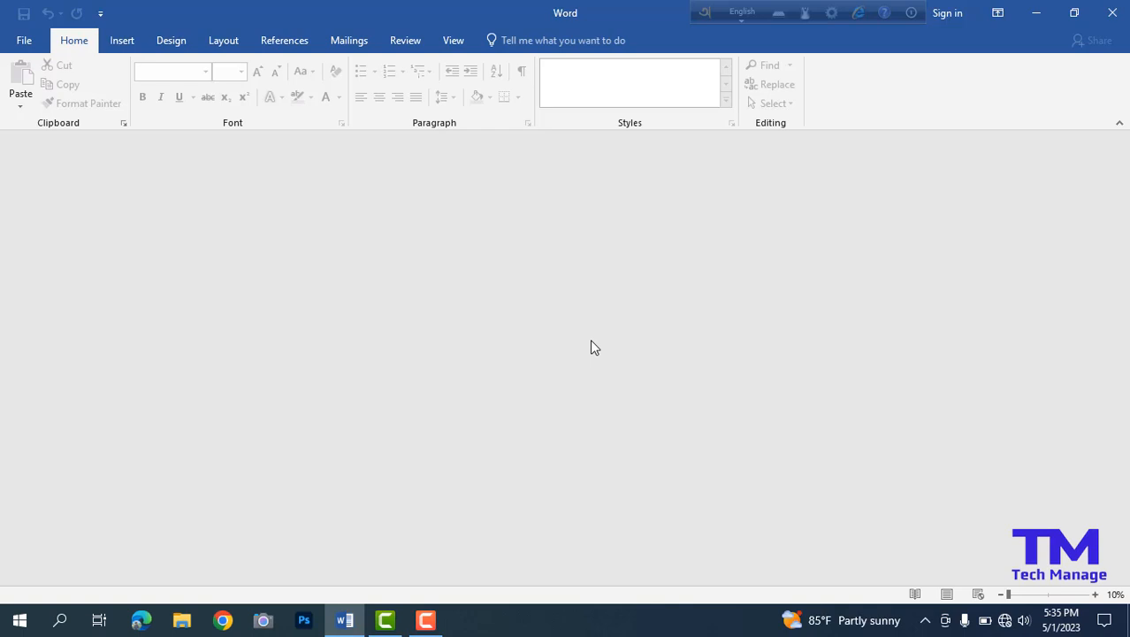
{"action": "key", "text": "alt+F4"}
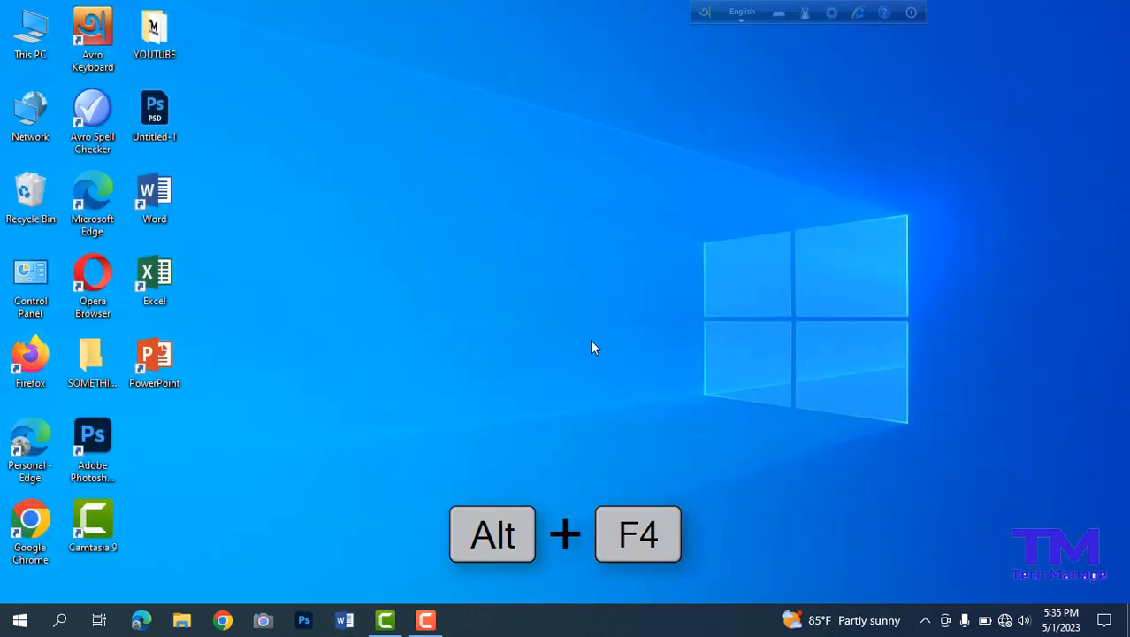
{"action": "right_click", "coordinate": [589, 226]}
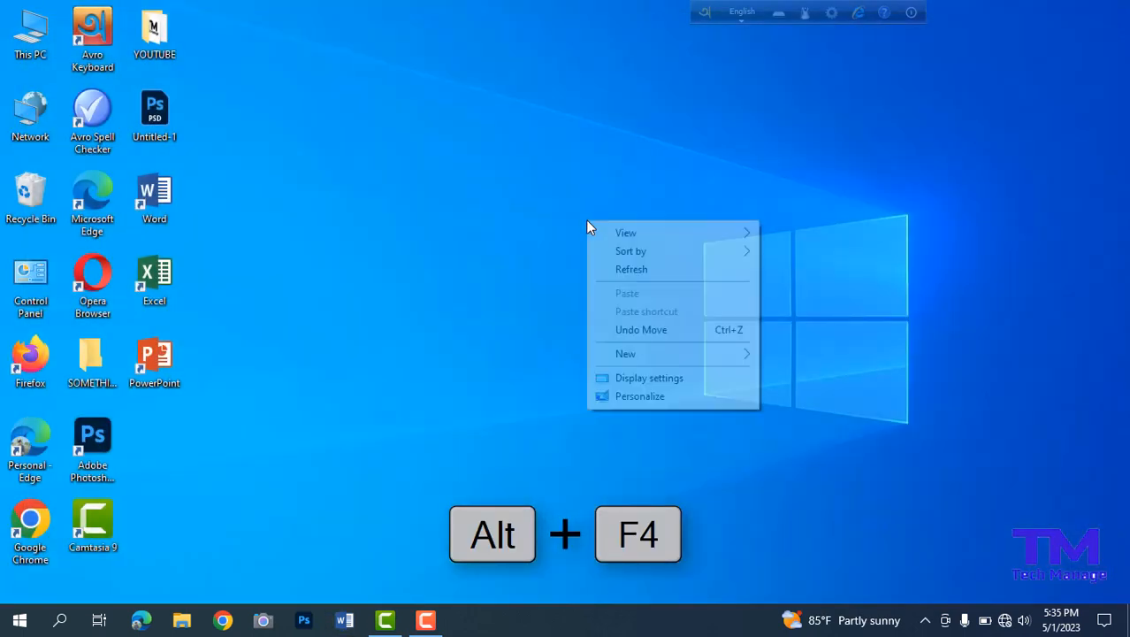
{"action": "left_click", "coordinate": [610, 268]}
{"action": "right_click", "coordinate": [493, 175]}
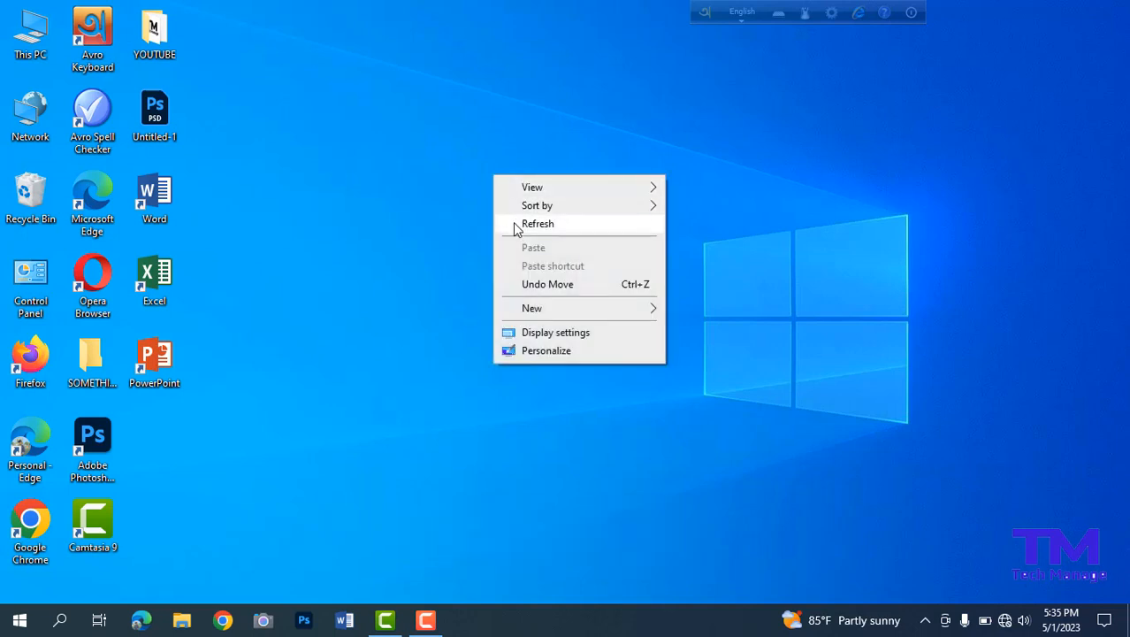
{"action": "left_click", "coordinate": [514, 224]}
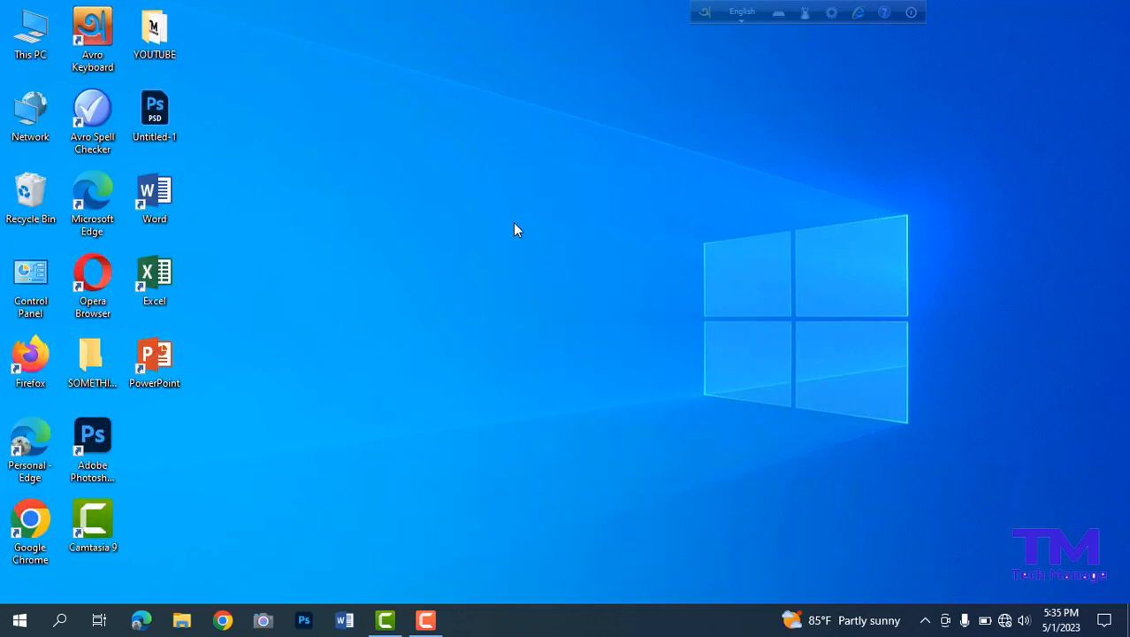
{"action": "right_click", "coordinate": [514, 224]}
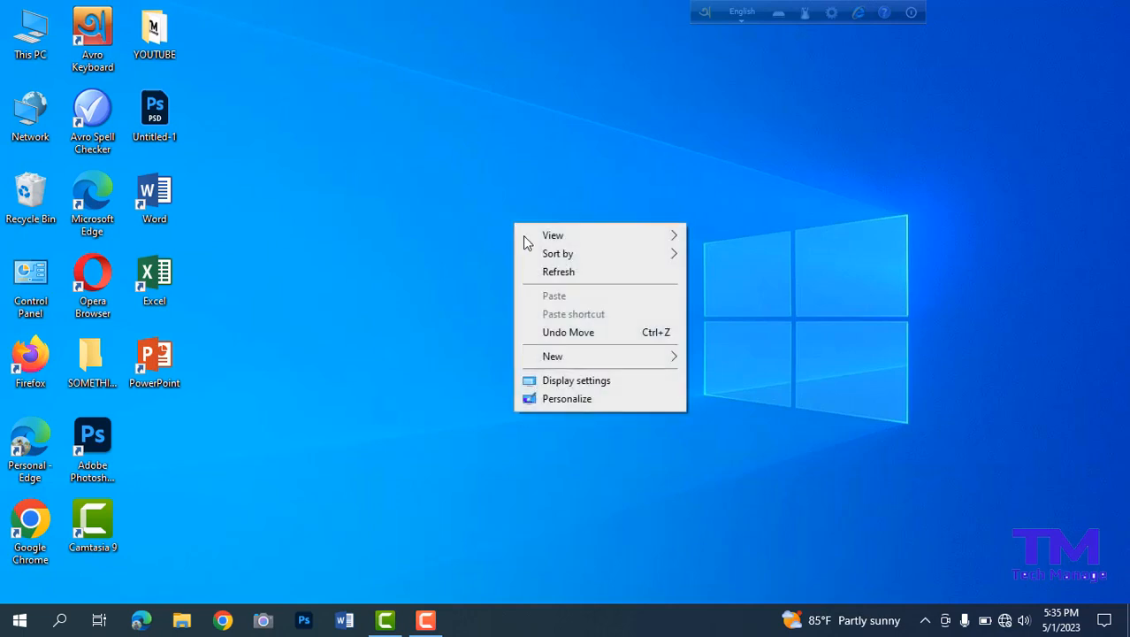
{"action": "left_click", "coordinate": [548, 275]}
{"action": "right_click", "coordinate": [331, 101]}
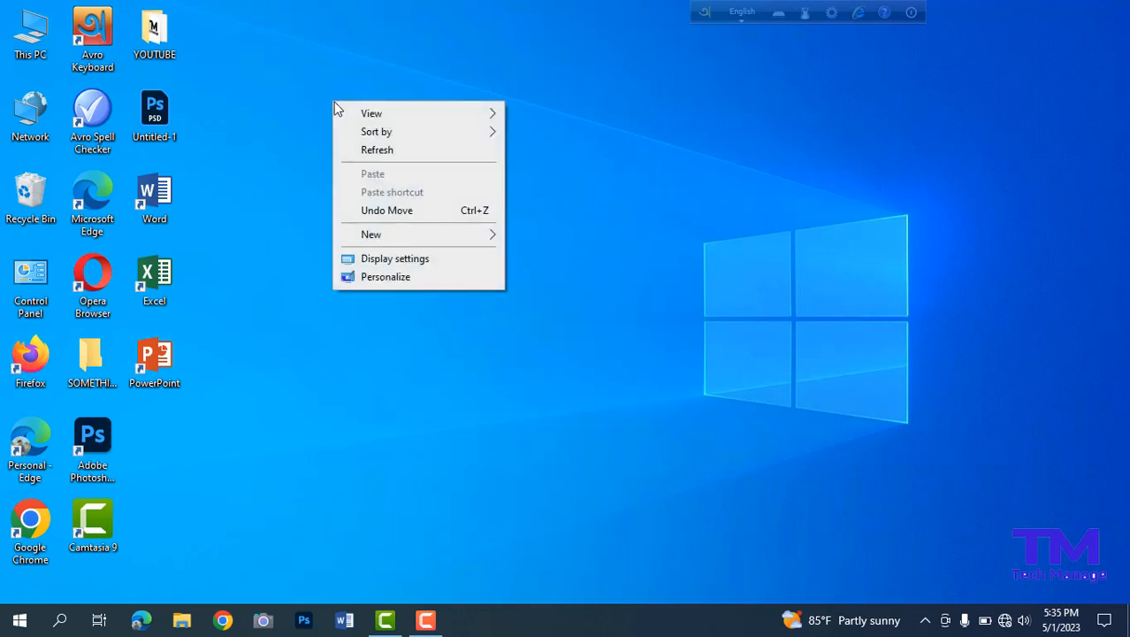
{"action": "left_click", "coordinate": [367, 152]}
{"action": "right_click", "coordinate": [363, 148]}
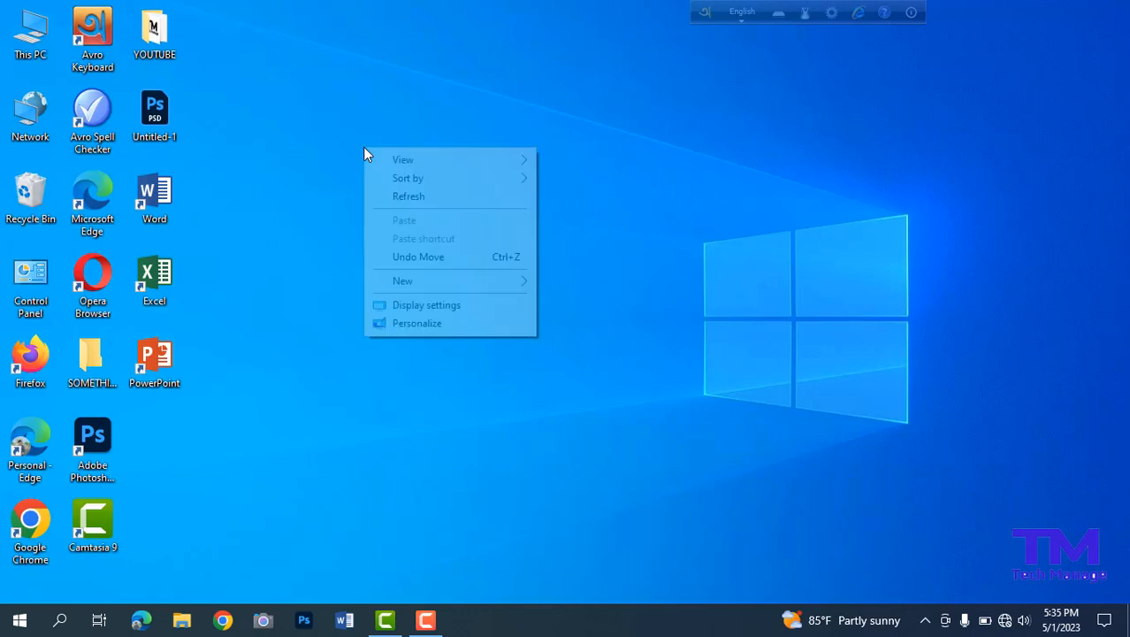
{"action": "left_click", "coordinate": [398, 203]}
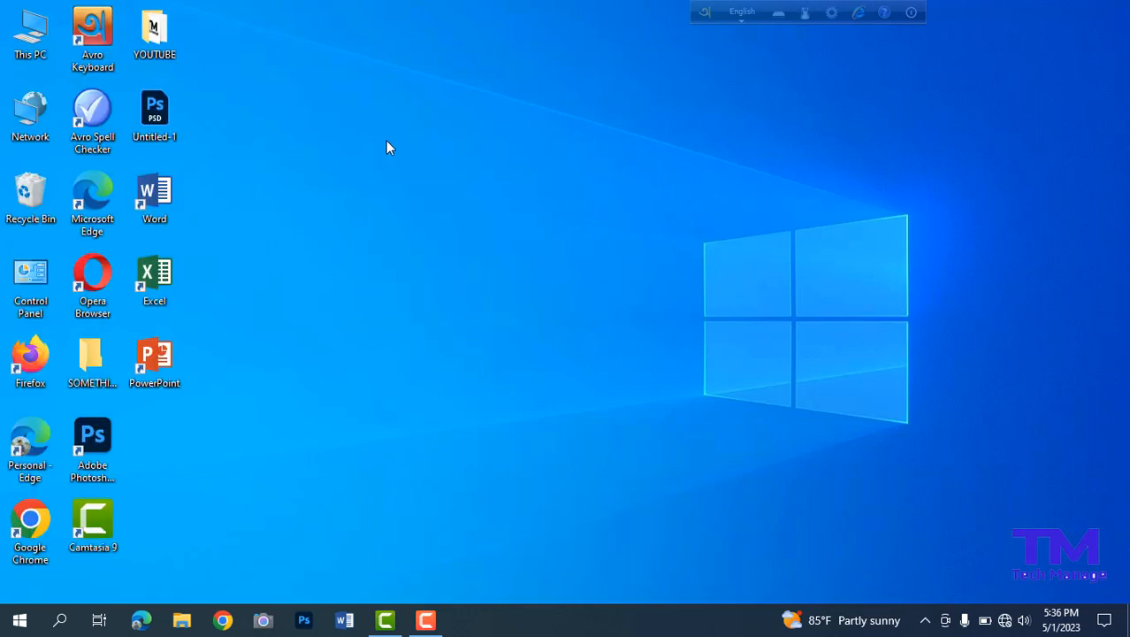
{"action": "right_click", "coordinate": [386, 147]}
{"action": "left_click", "coordinate": [412, 193]}
{"action": "right_click", "coordinate": [328, 84]}
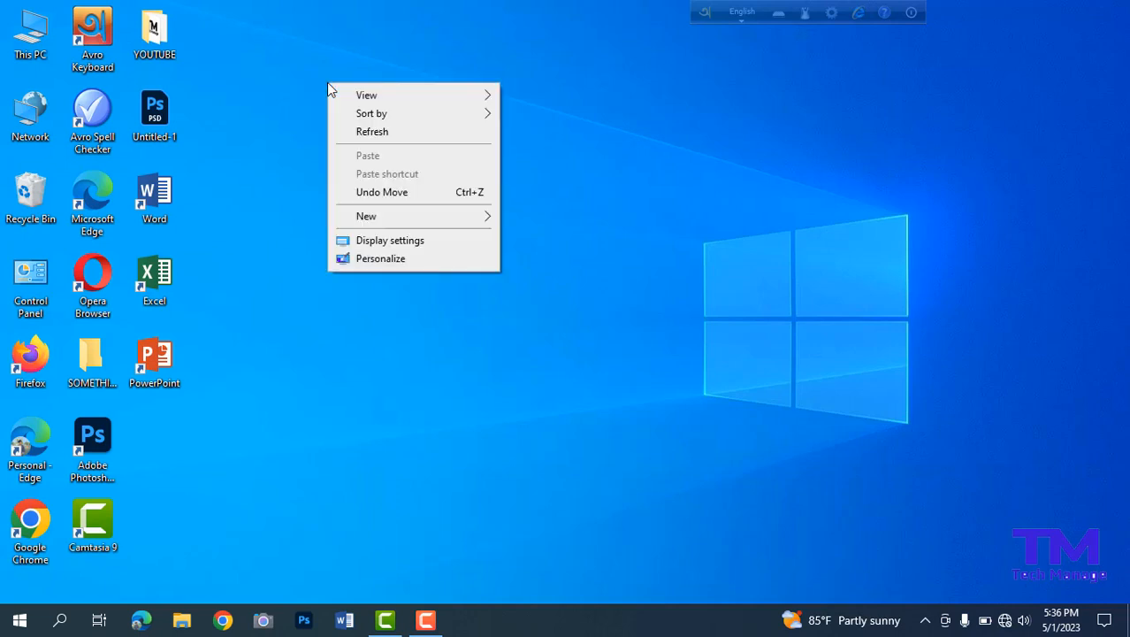
{"action": "left_click", "coordinate": [351, 131]}
{"action": "right_click", "coordinate": [350, 129]}
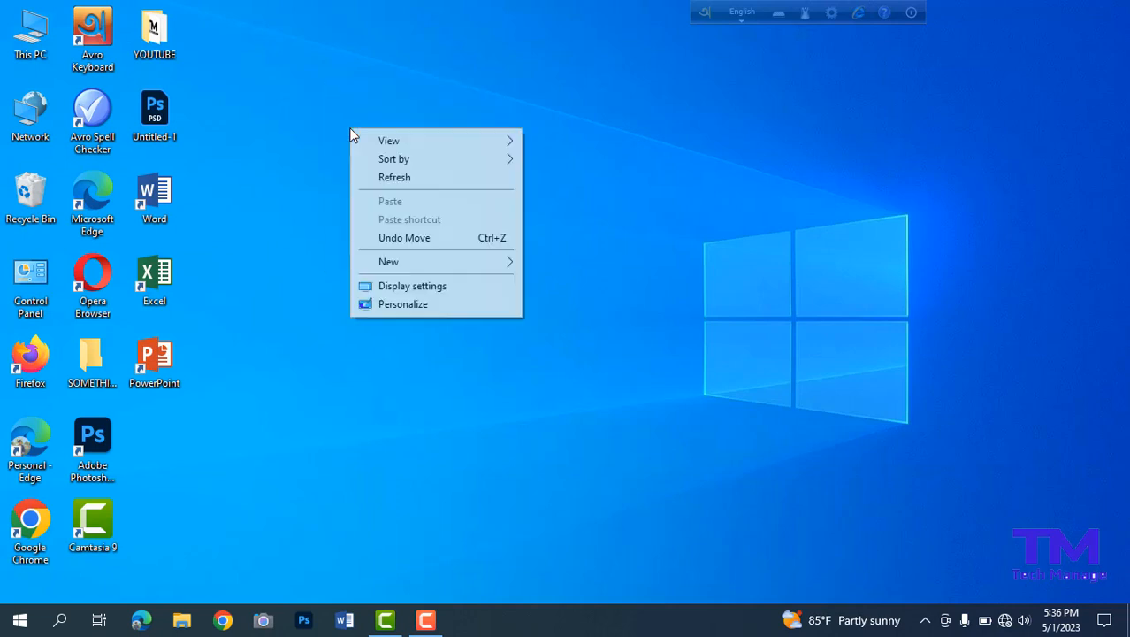
{"action": "left_click", "coordinate": [383, 184]}
{"action": "right_click", "coordinate": [382, 183]}
{"action": "left_click", "coordinate": [411, 230]}
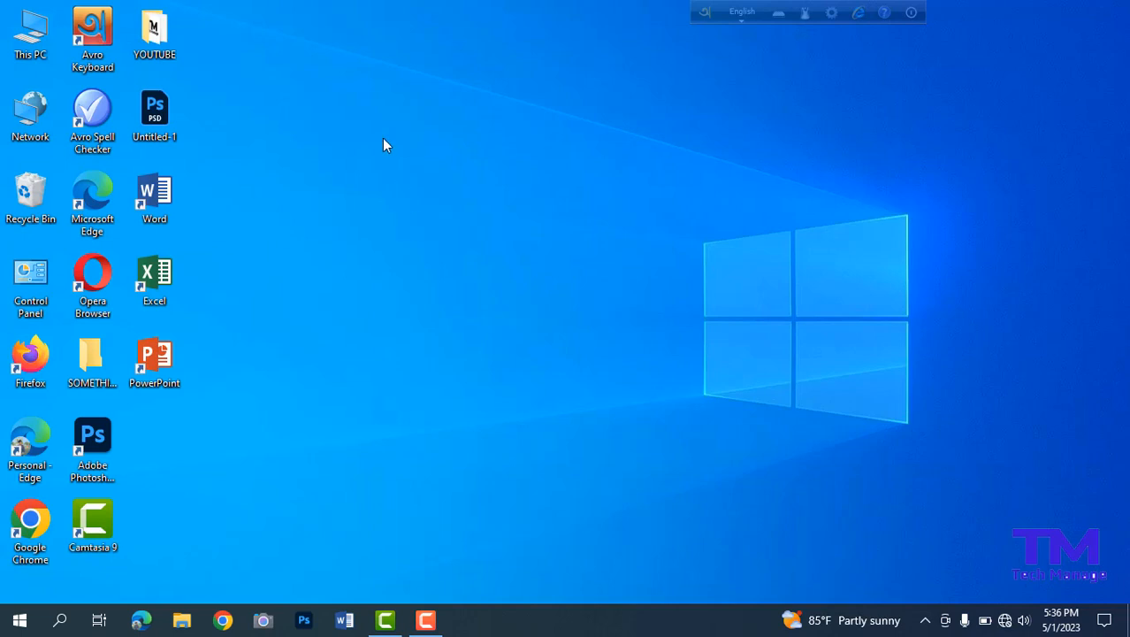
{"action": "right_click", "coordinate": [383, 139]}
{"action": "left_click", "coordinate": [415, 192]}
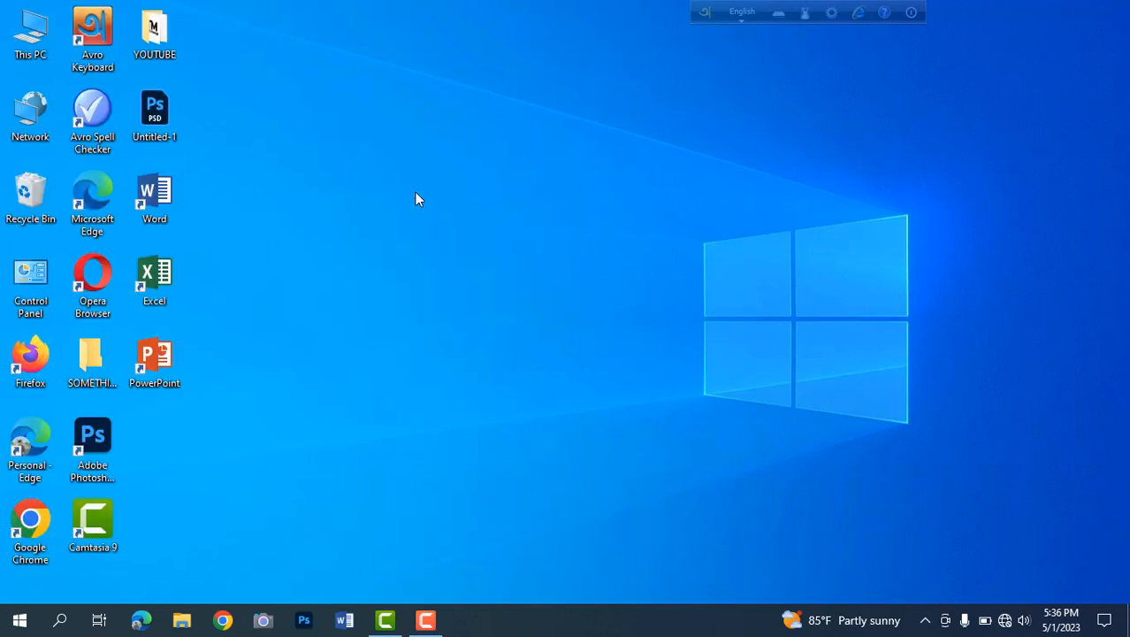